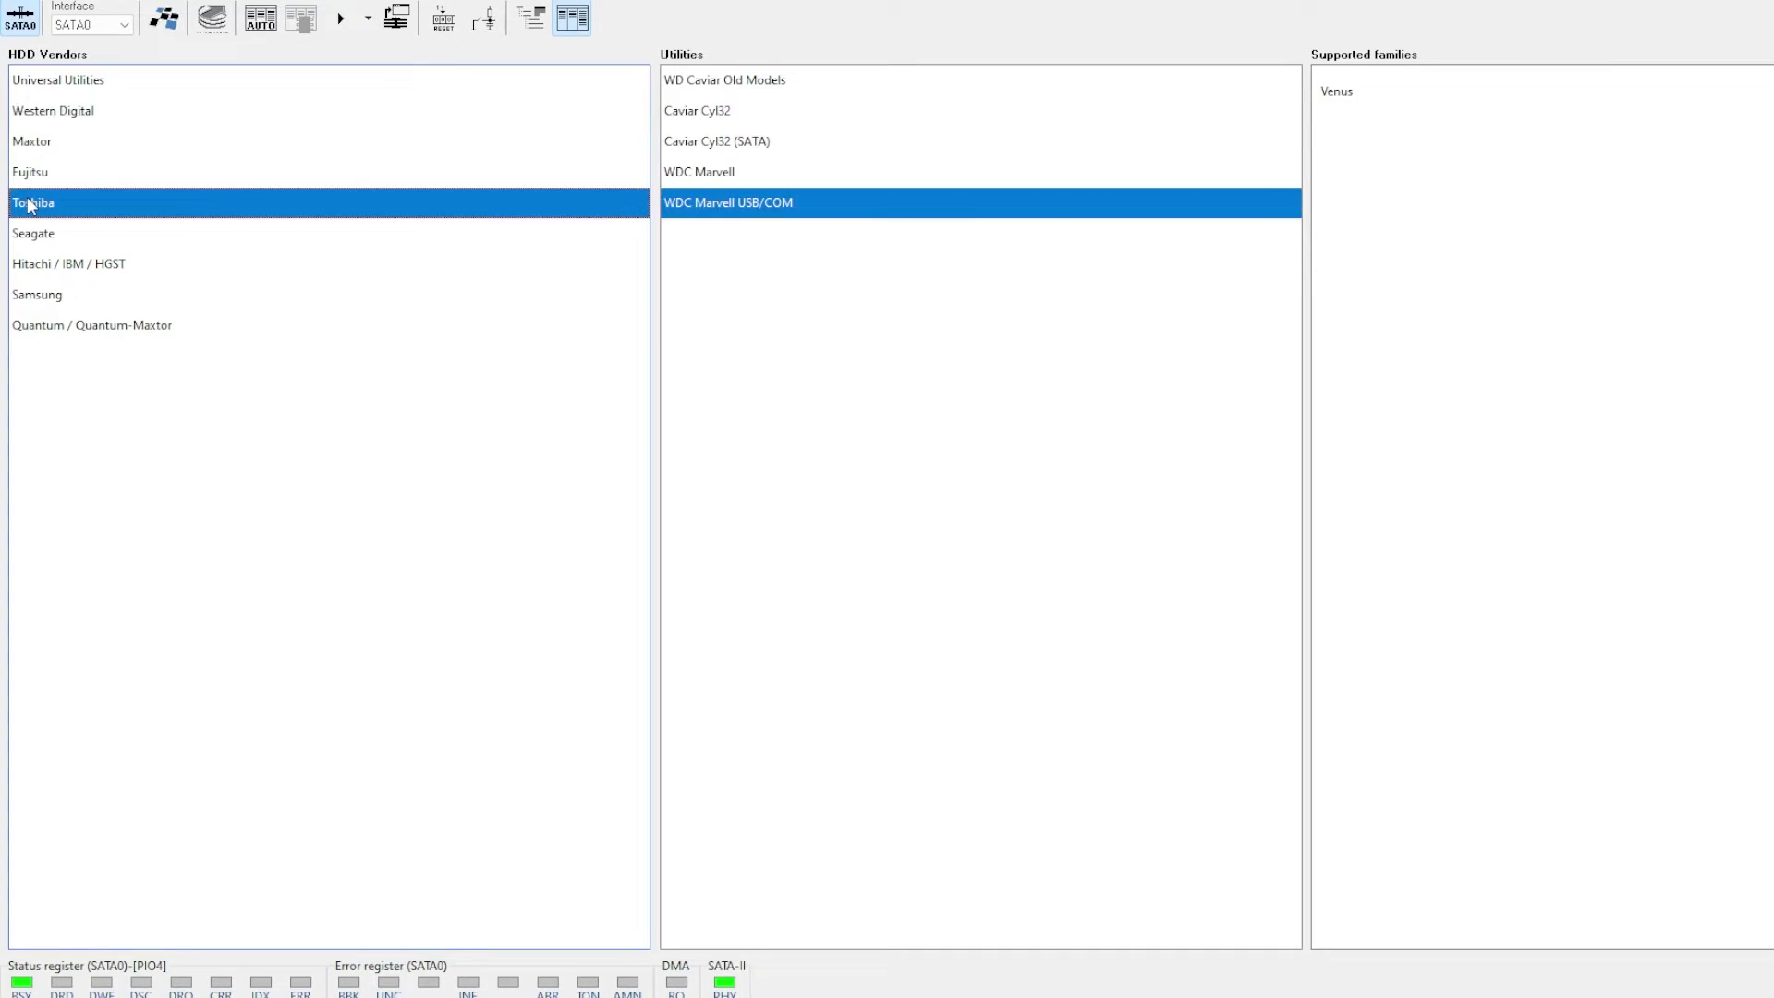
Step: Launch the Toshiba utility for the MQ04UBF family and dismiss the S.M.A.R.T. error
{"action": "left_click", "coordinate": [739, 80]}
{"action": "double_click", "coordinate": [739, 80]}
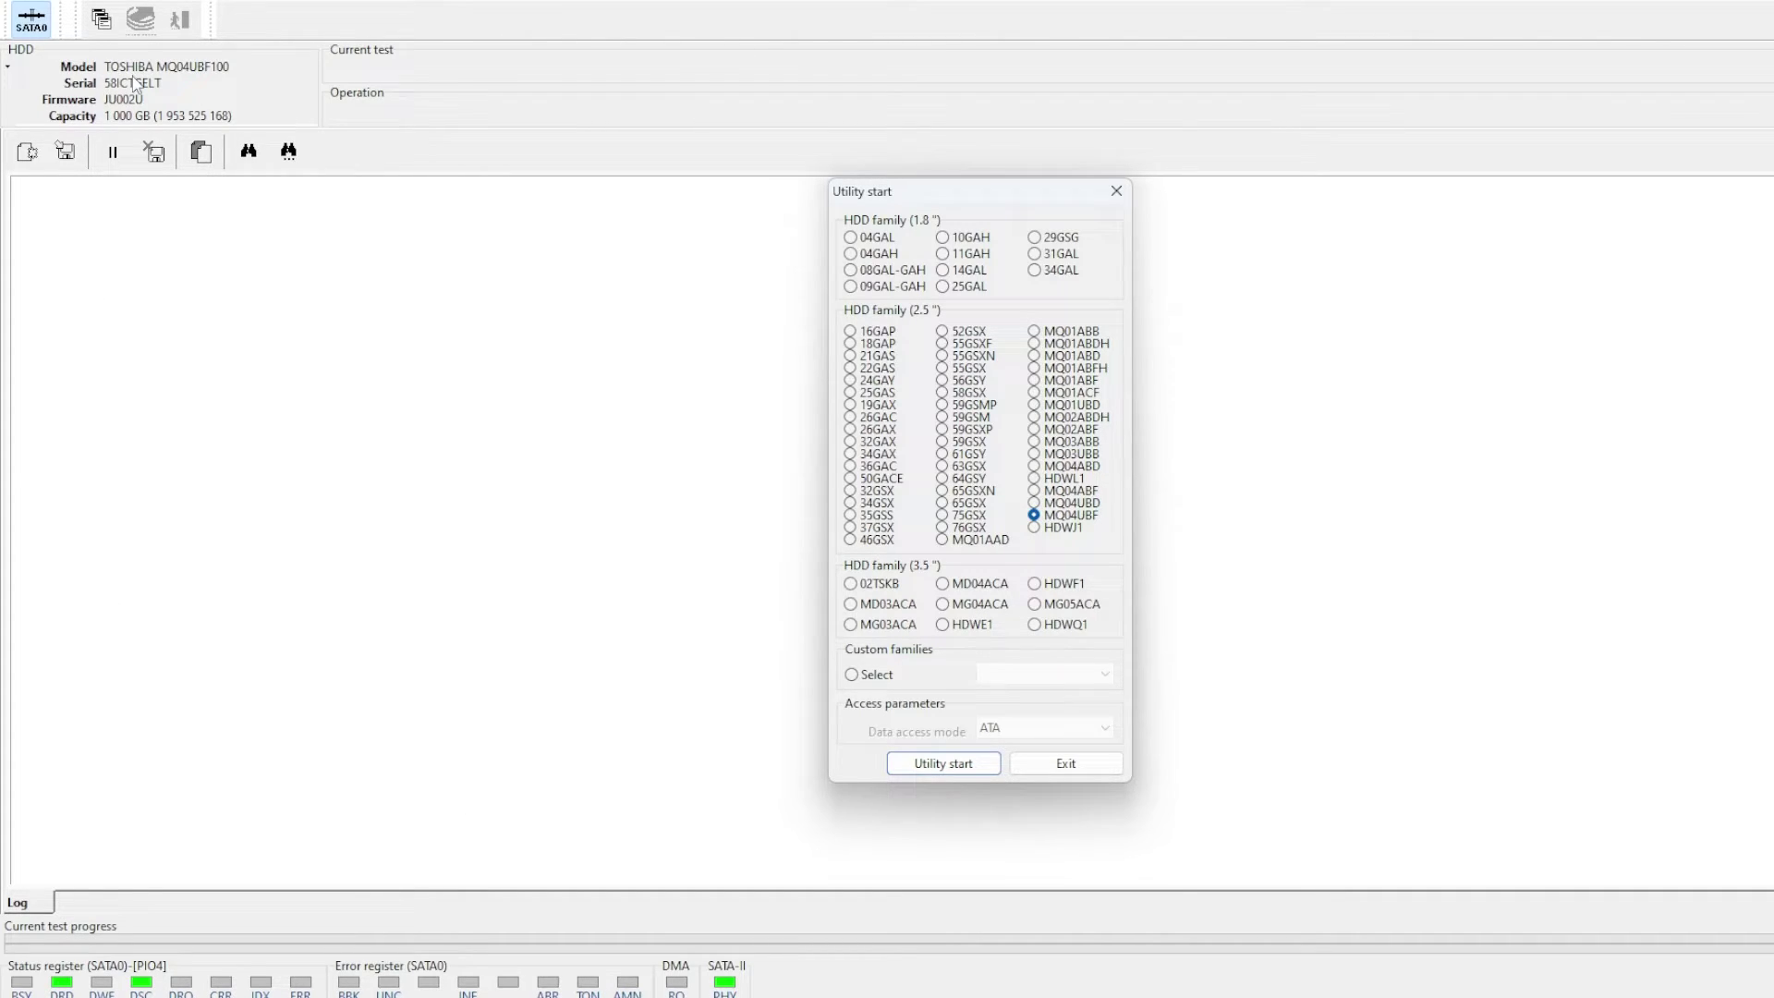
{"action": "left_click", "coordinate": [966, 763]}
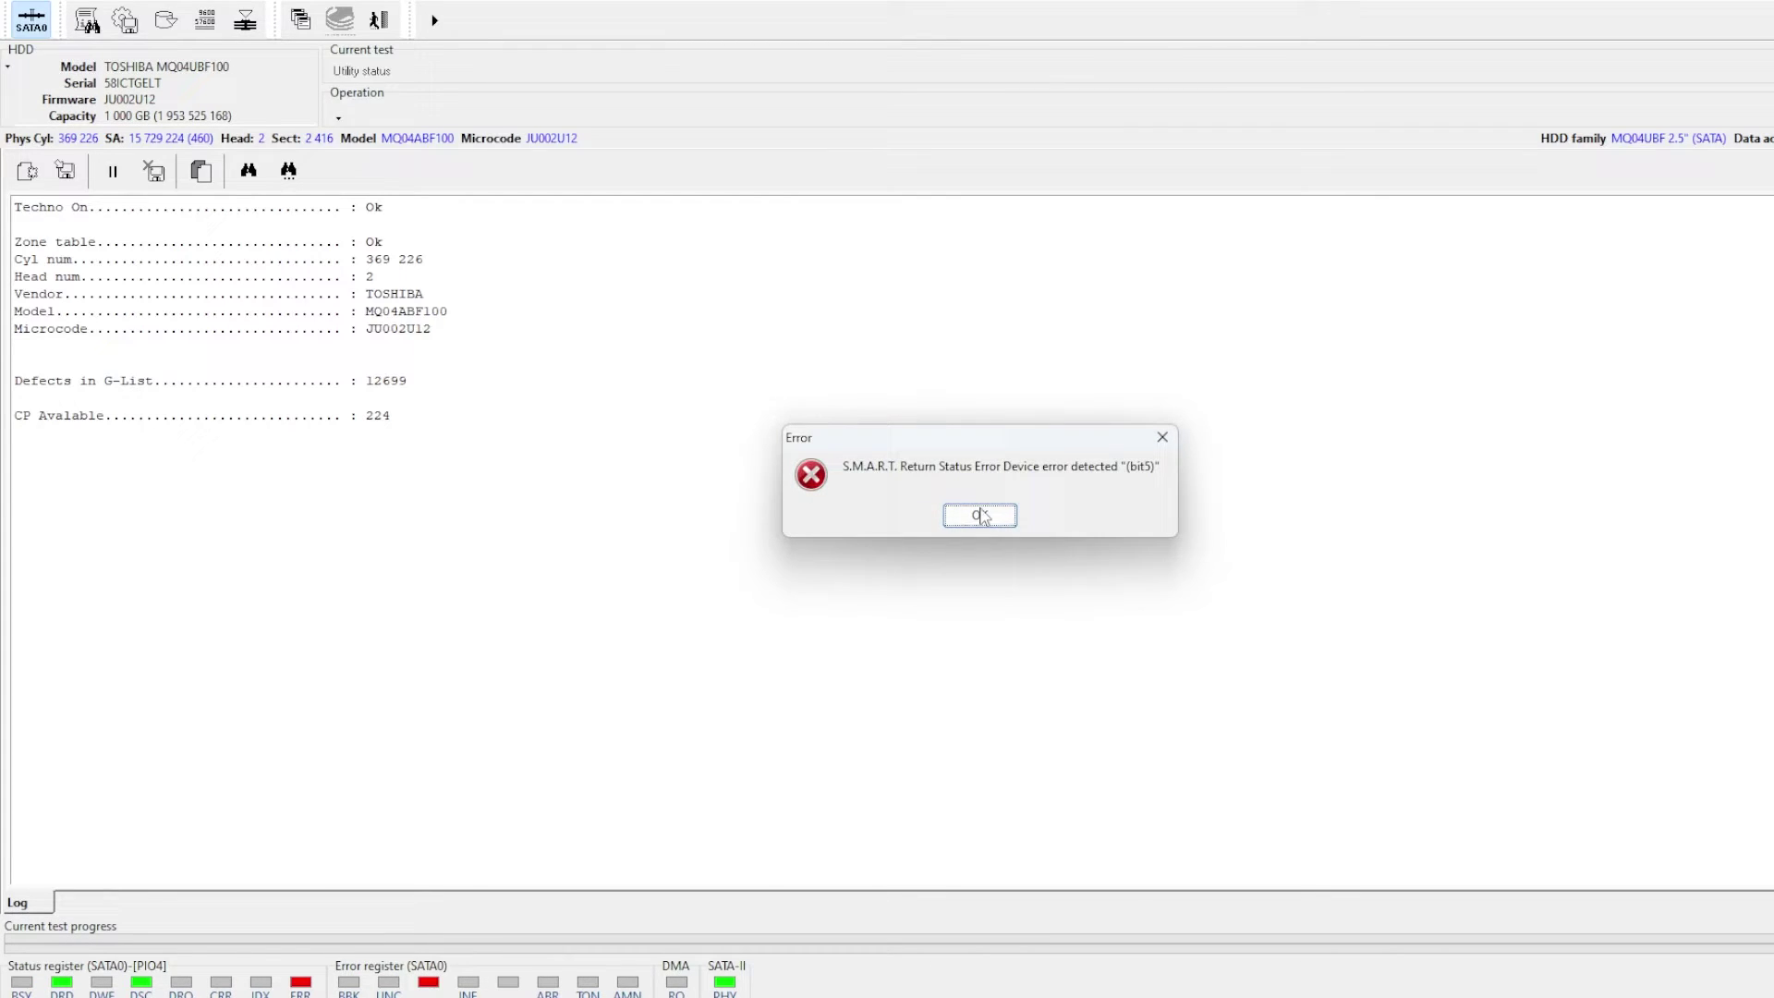
{"action": "left_click", "coordinate": [979, 516]}
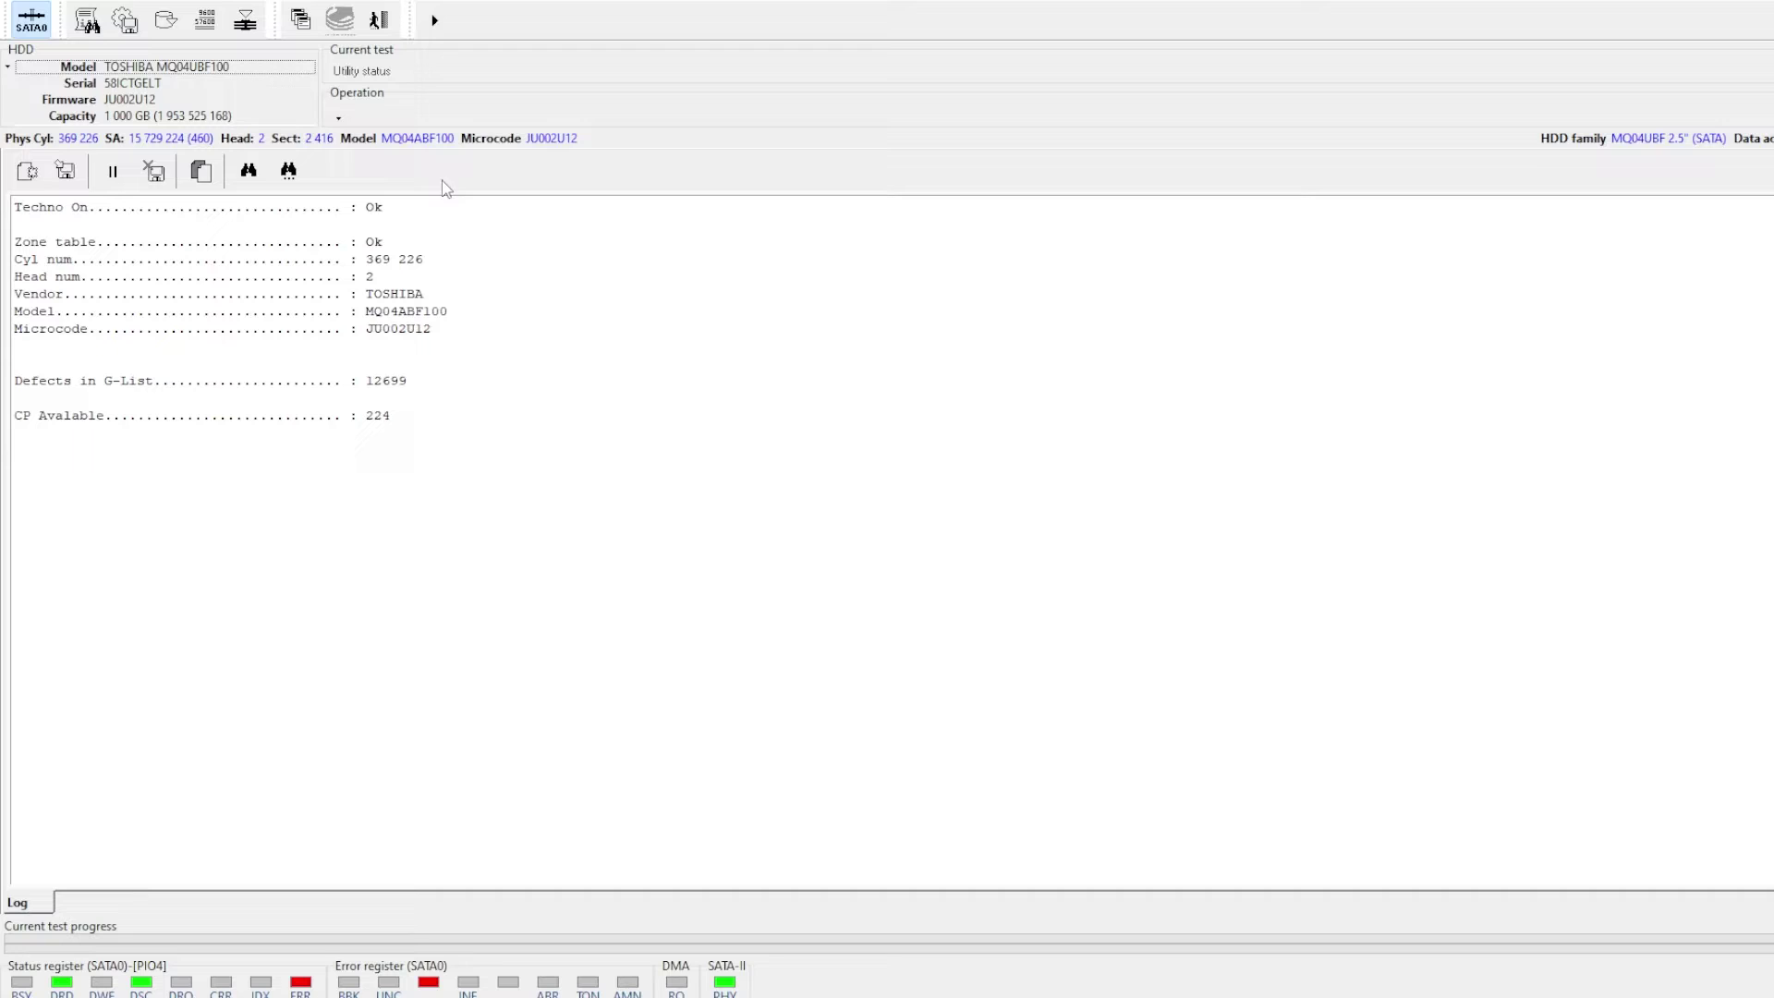
Step: Try reading LBA 0 in the sector editor and dismiss the resulting read error
{"action": "left_click", "coordinate": [219, 2]}
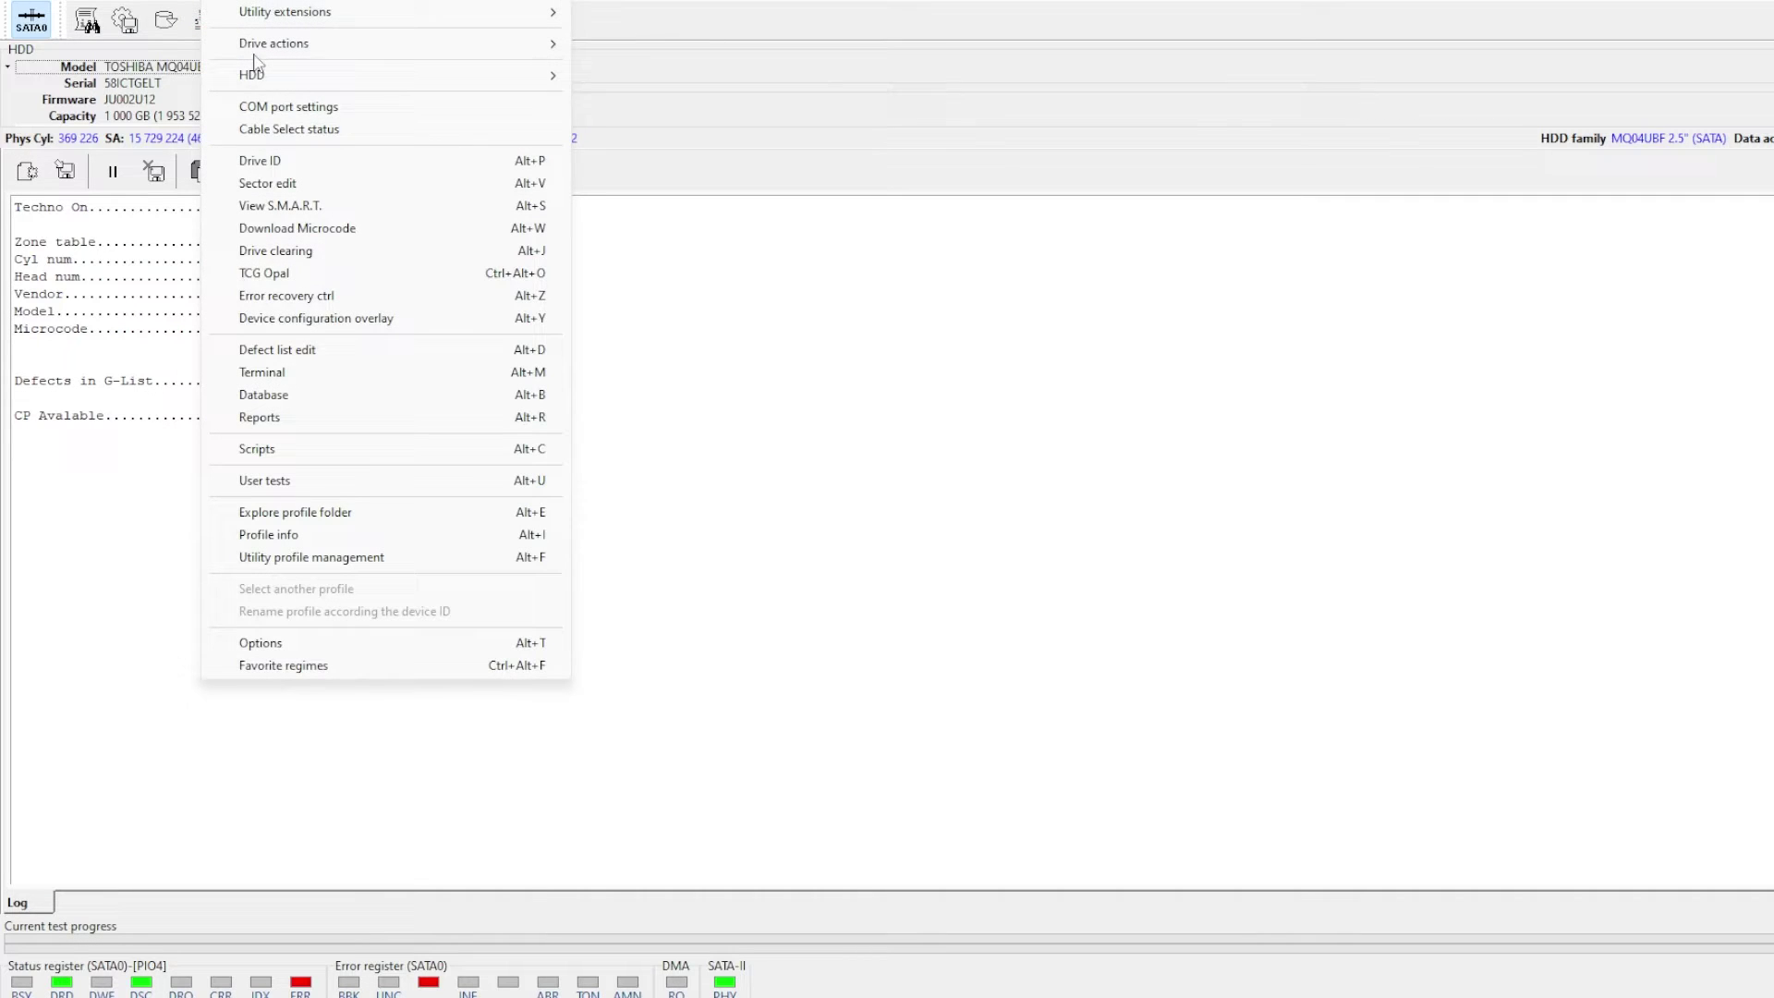
{"action": "left_click", "coordinate": [305, 184]}
{"action": "left_click", "coordinate": [1033, 513]}
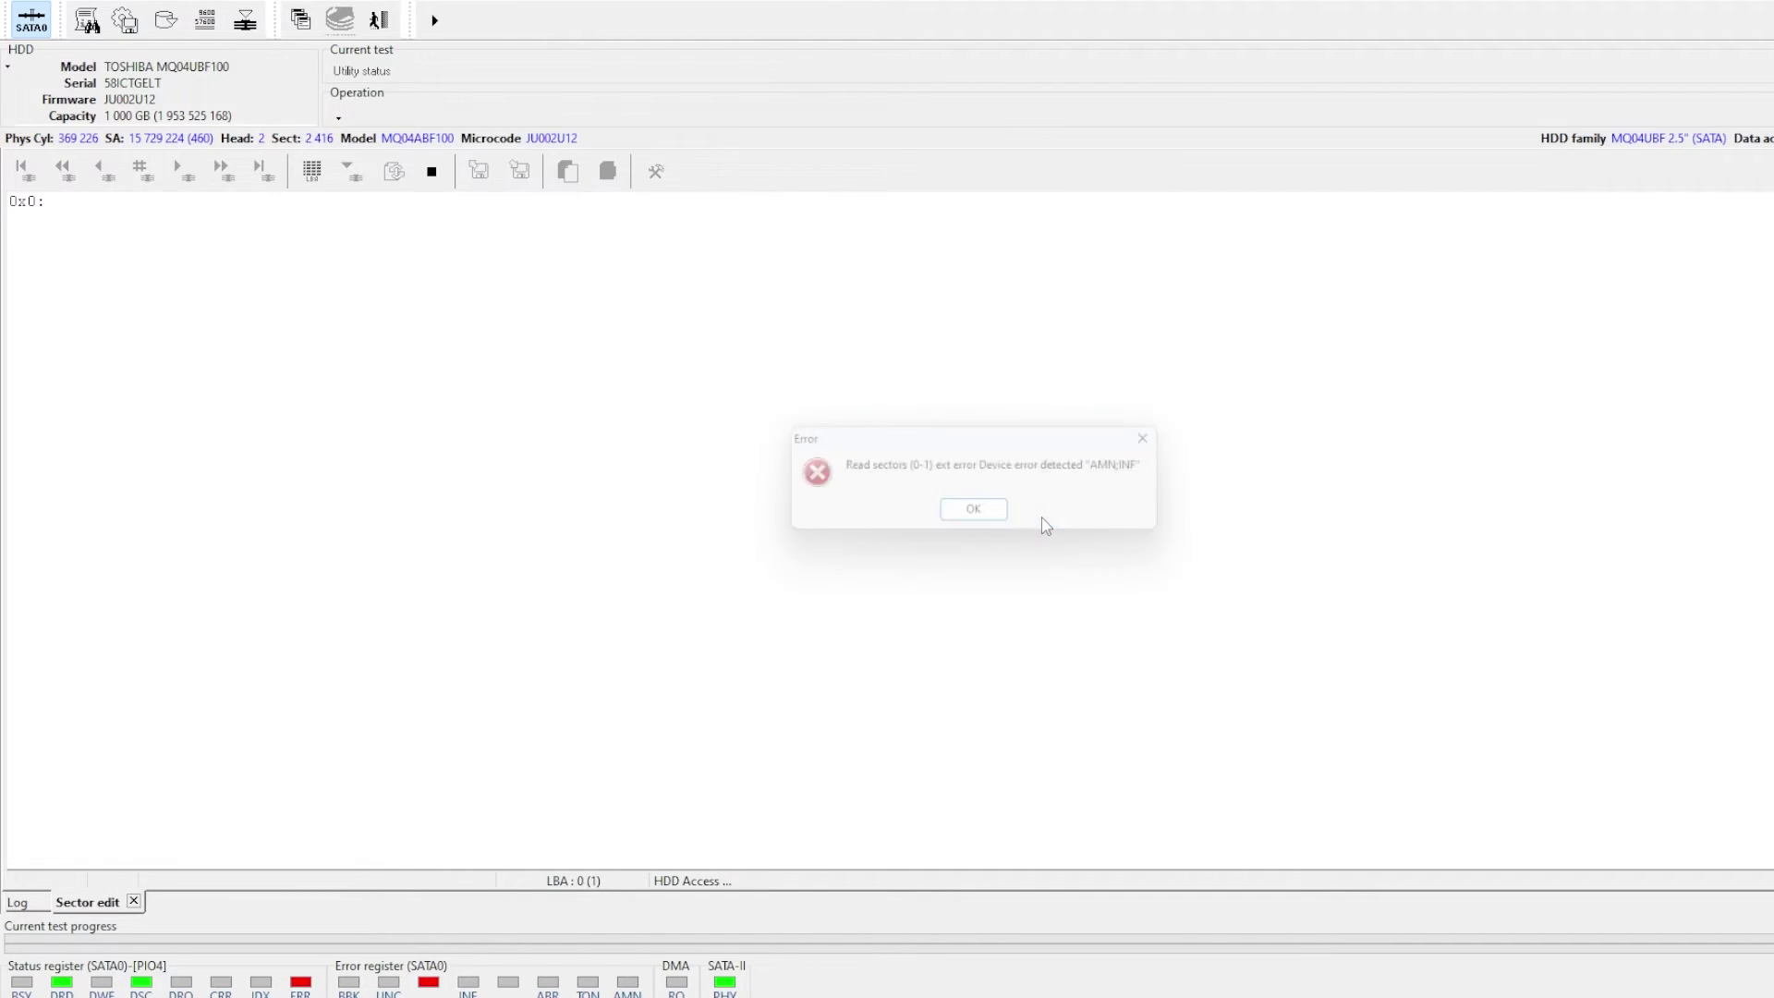
{"action": "left_click", "coordinate": [979, 516]}
Step: Return to the log, decline the quick disk analysis, and clear the sector map
{"action": "left_click", "coordinate": [28, 905]}
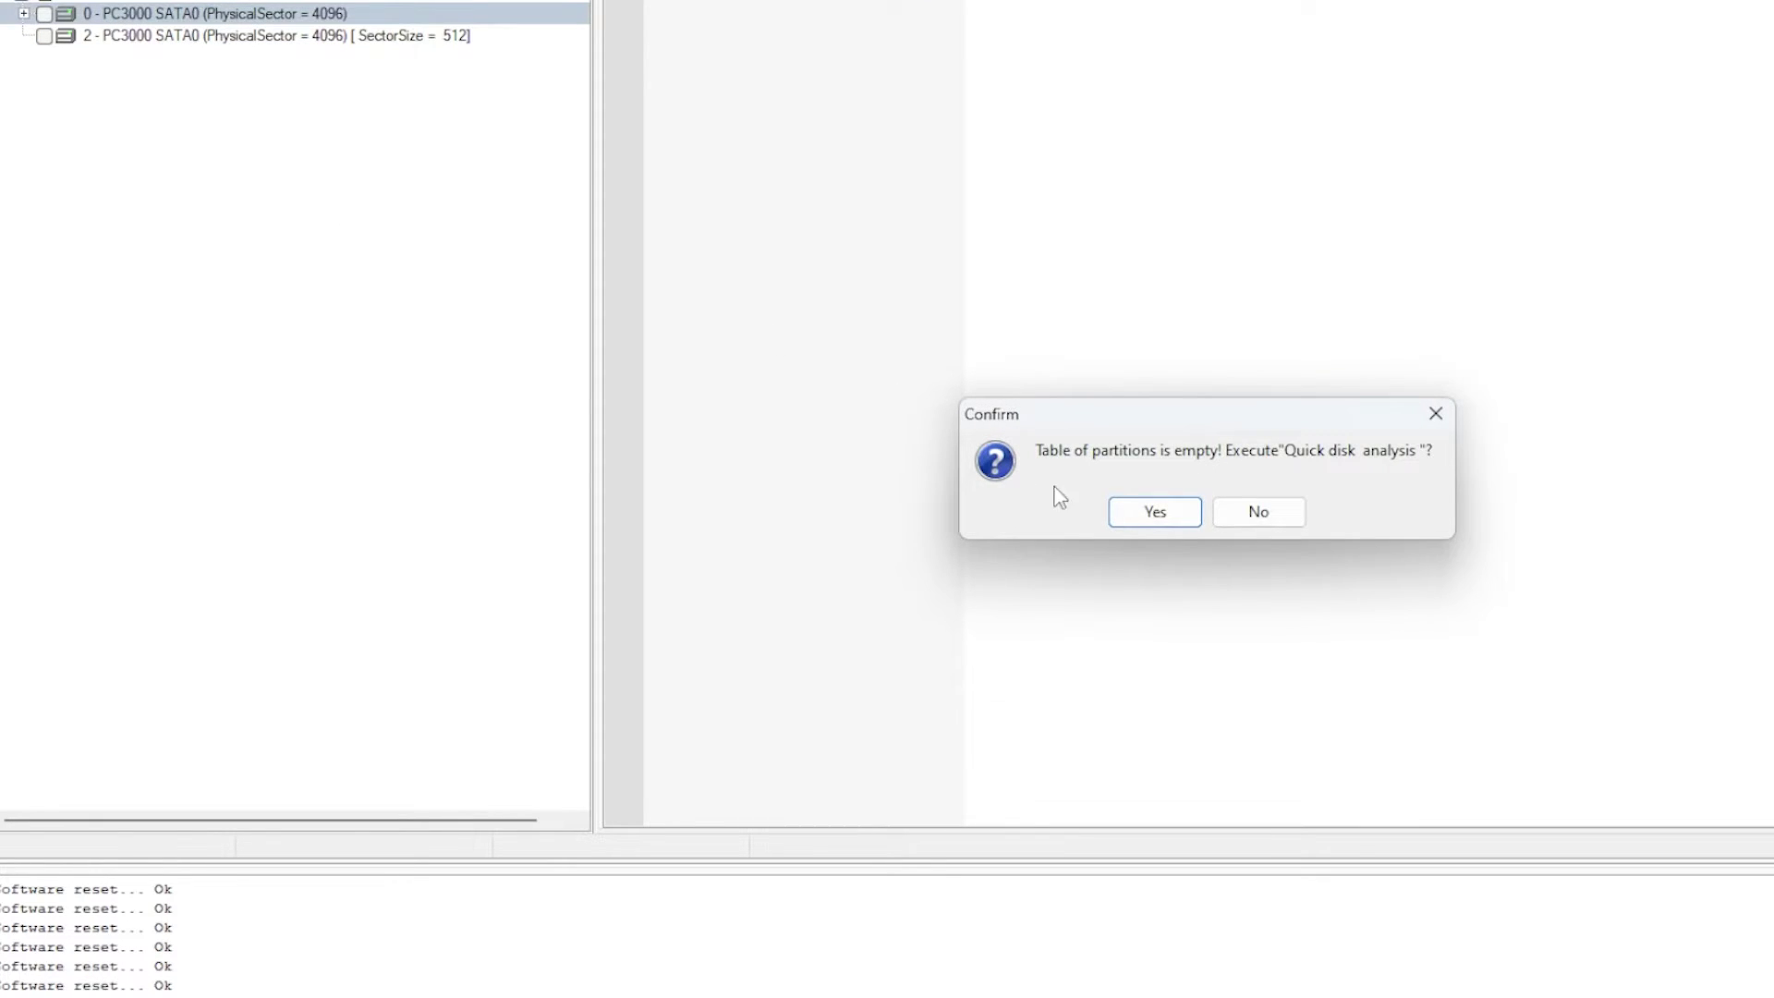
{"action": "left_click", "coordinate": [1259, 511]}
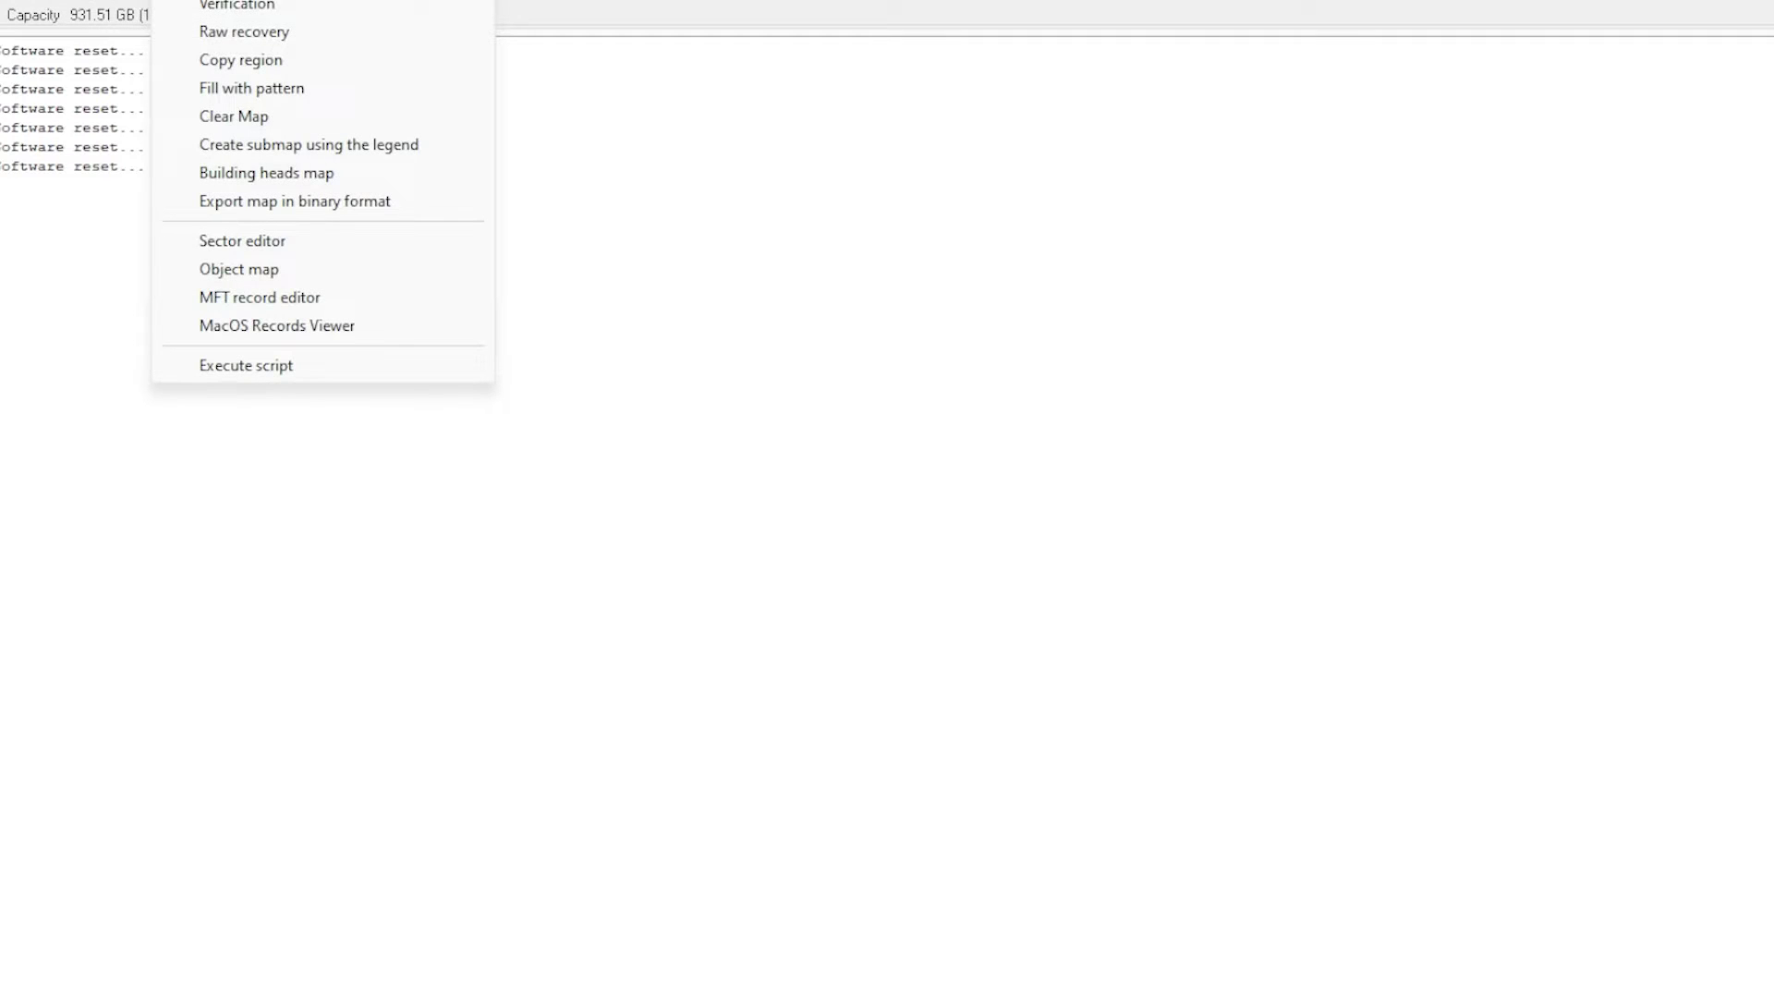
{"action": "left_click", "coordinate": [301, 128]}
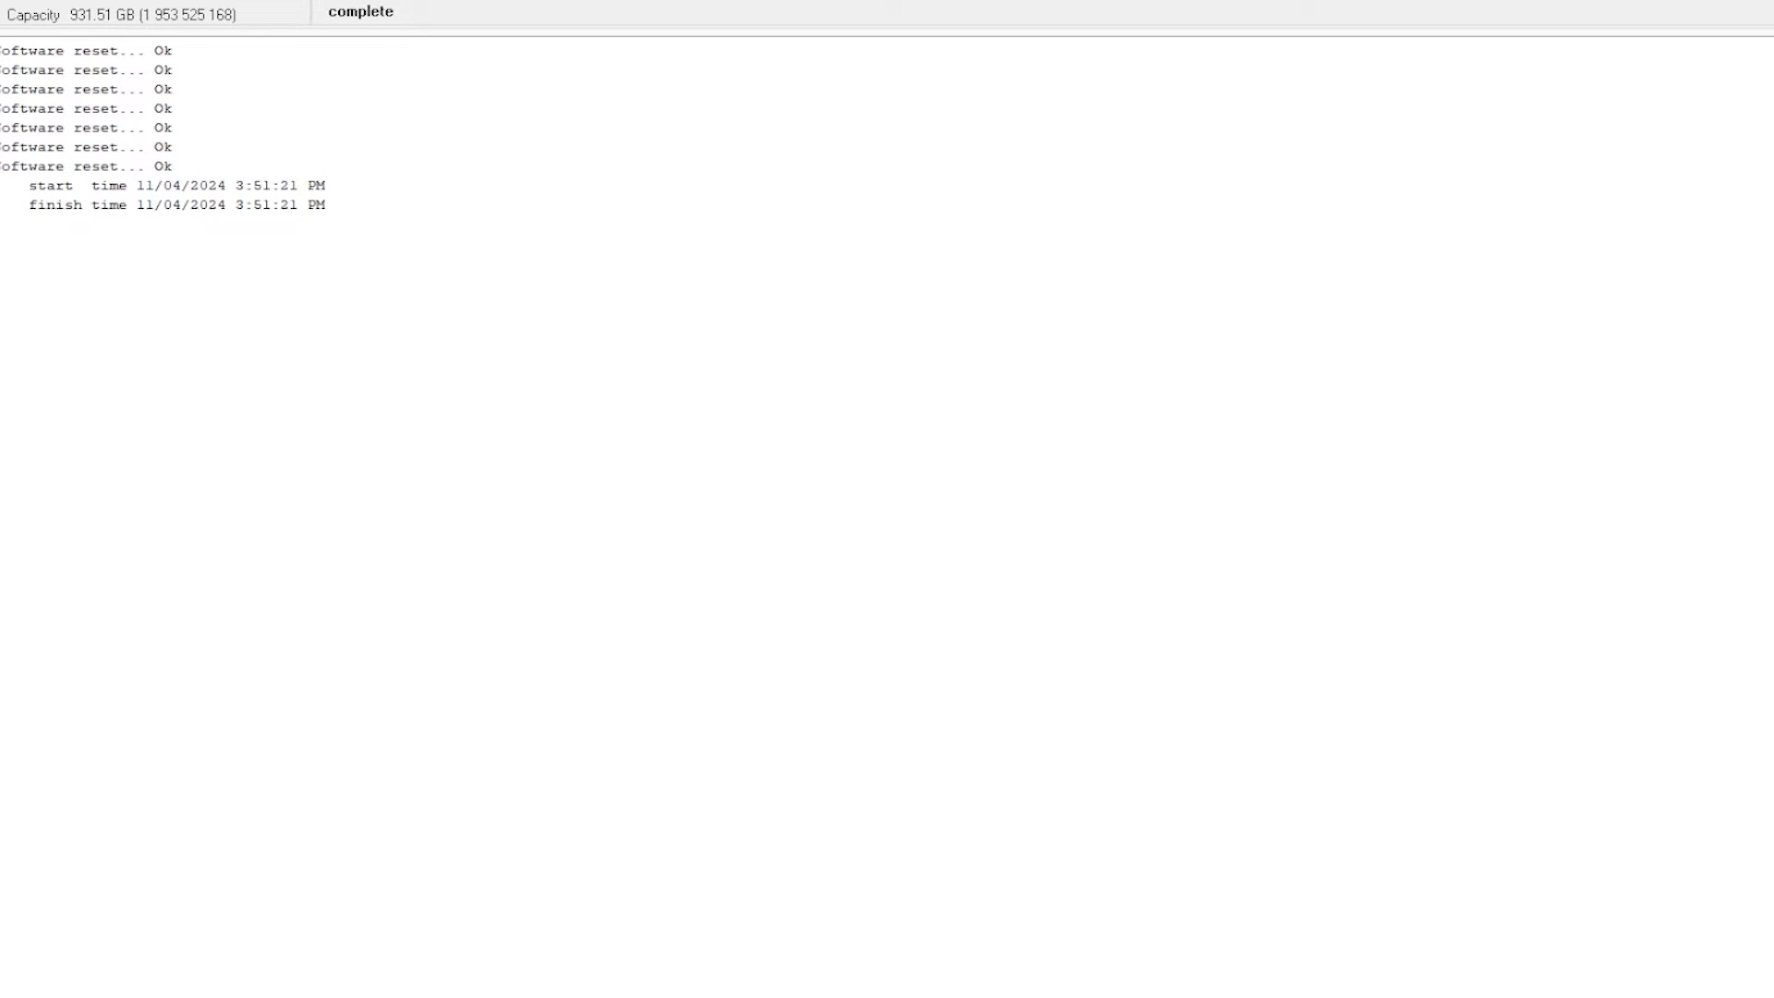
Step: Set reading to 'Read from active PC-3000 Utility' with both reading parameters, including PBA access, and apply
{"action": "left_click", "coordinate": [898, 176]}
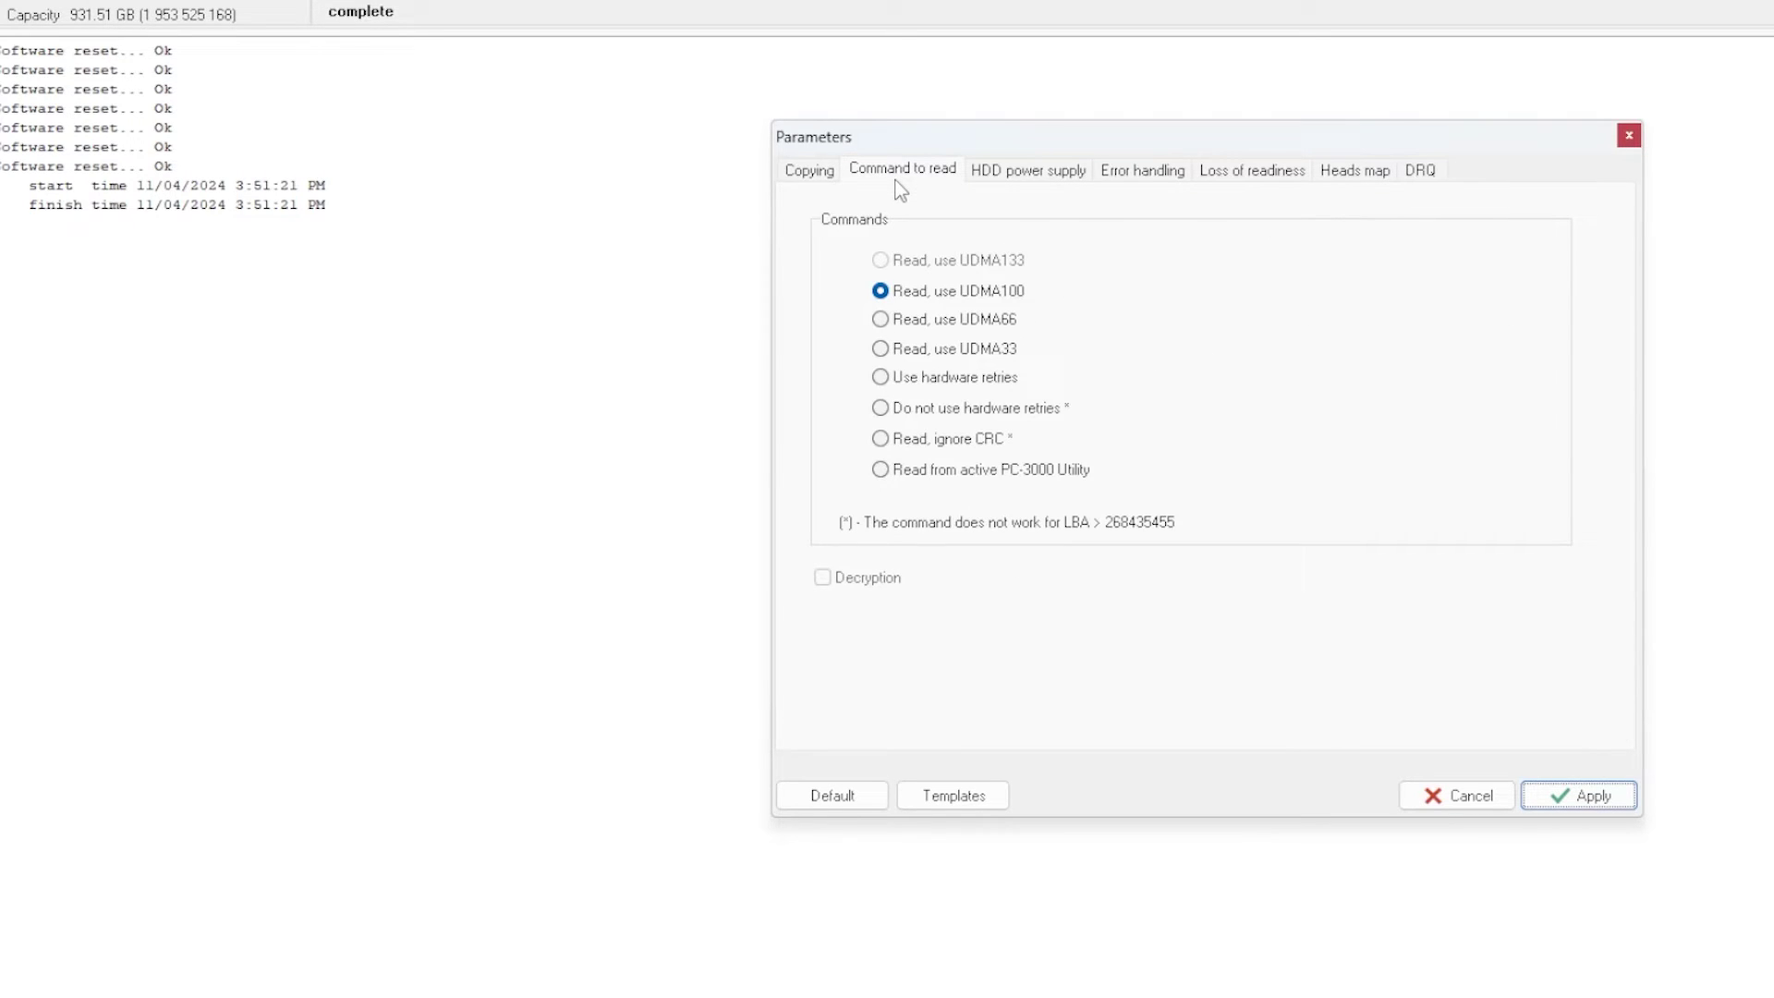
{"action": "left_click", "coordinate": [928, 469]}
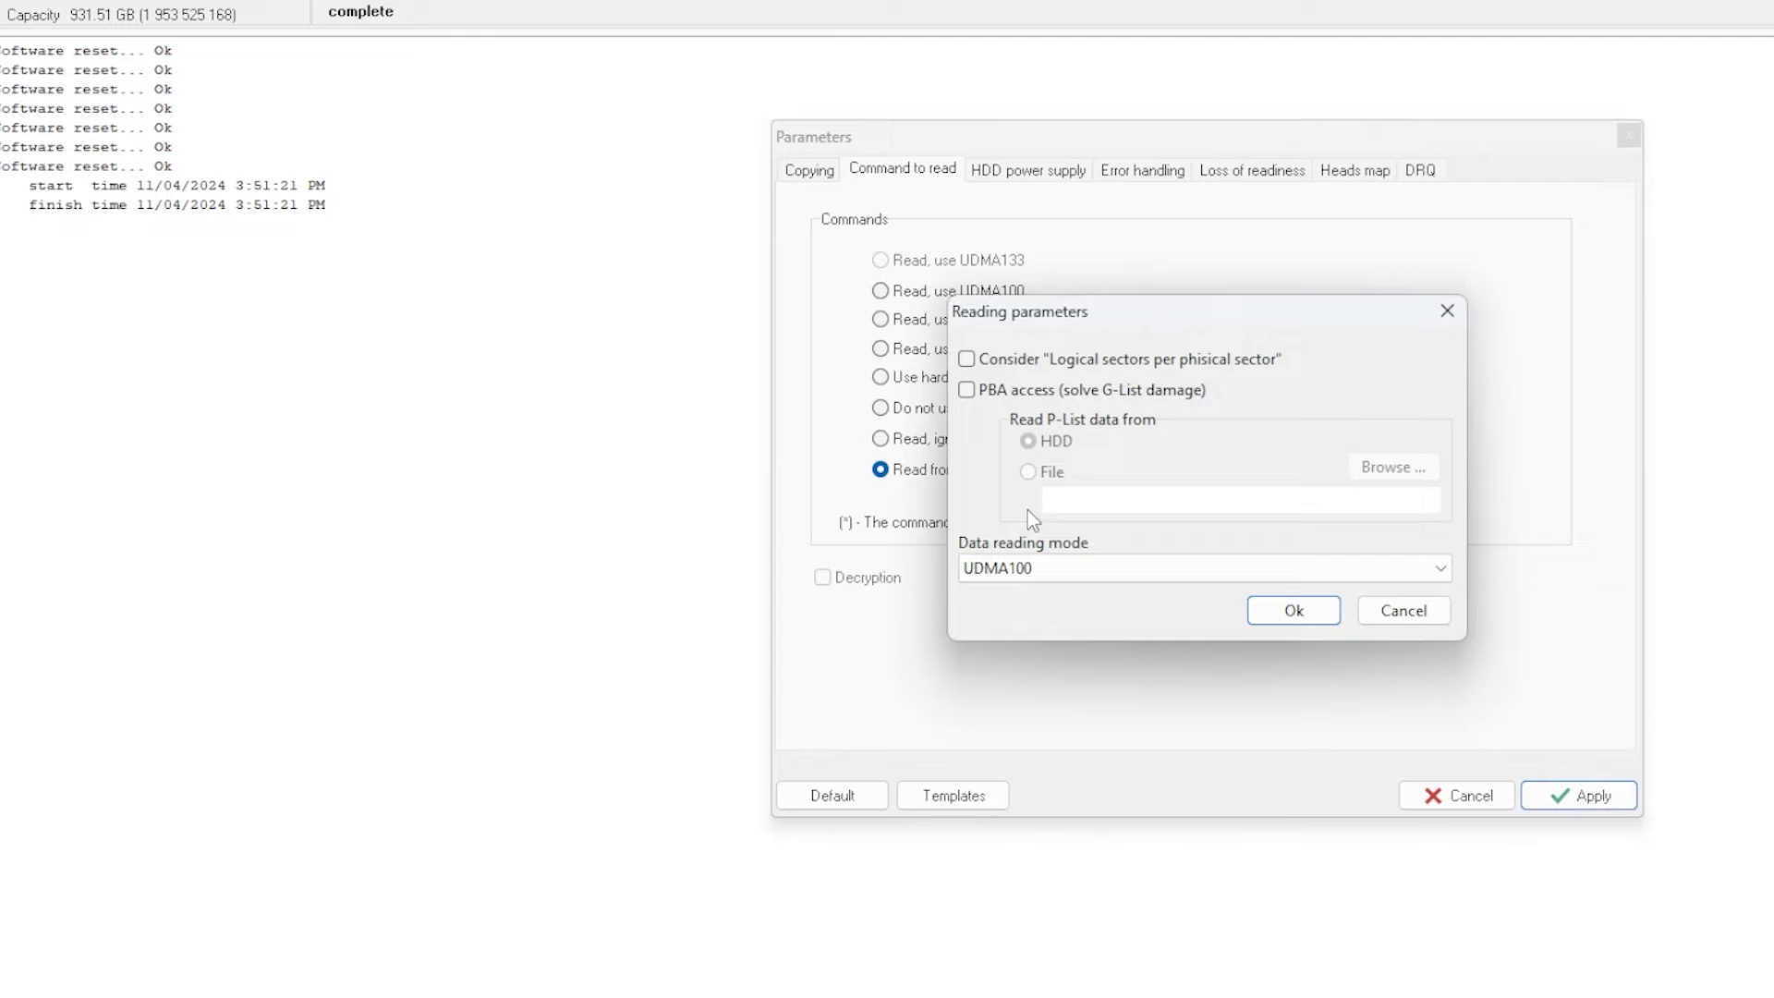
{"action": "left_click", "coordinate": [1051, 362]}
{"action": "left_click", "coordinate": [1053, 389]}
{"action": "left_click", "coordinate": [1294, 610]}
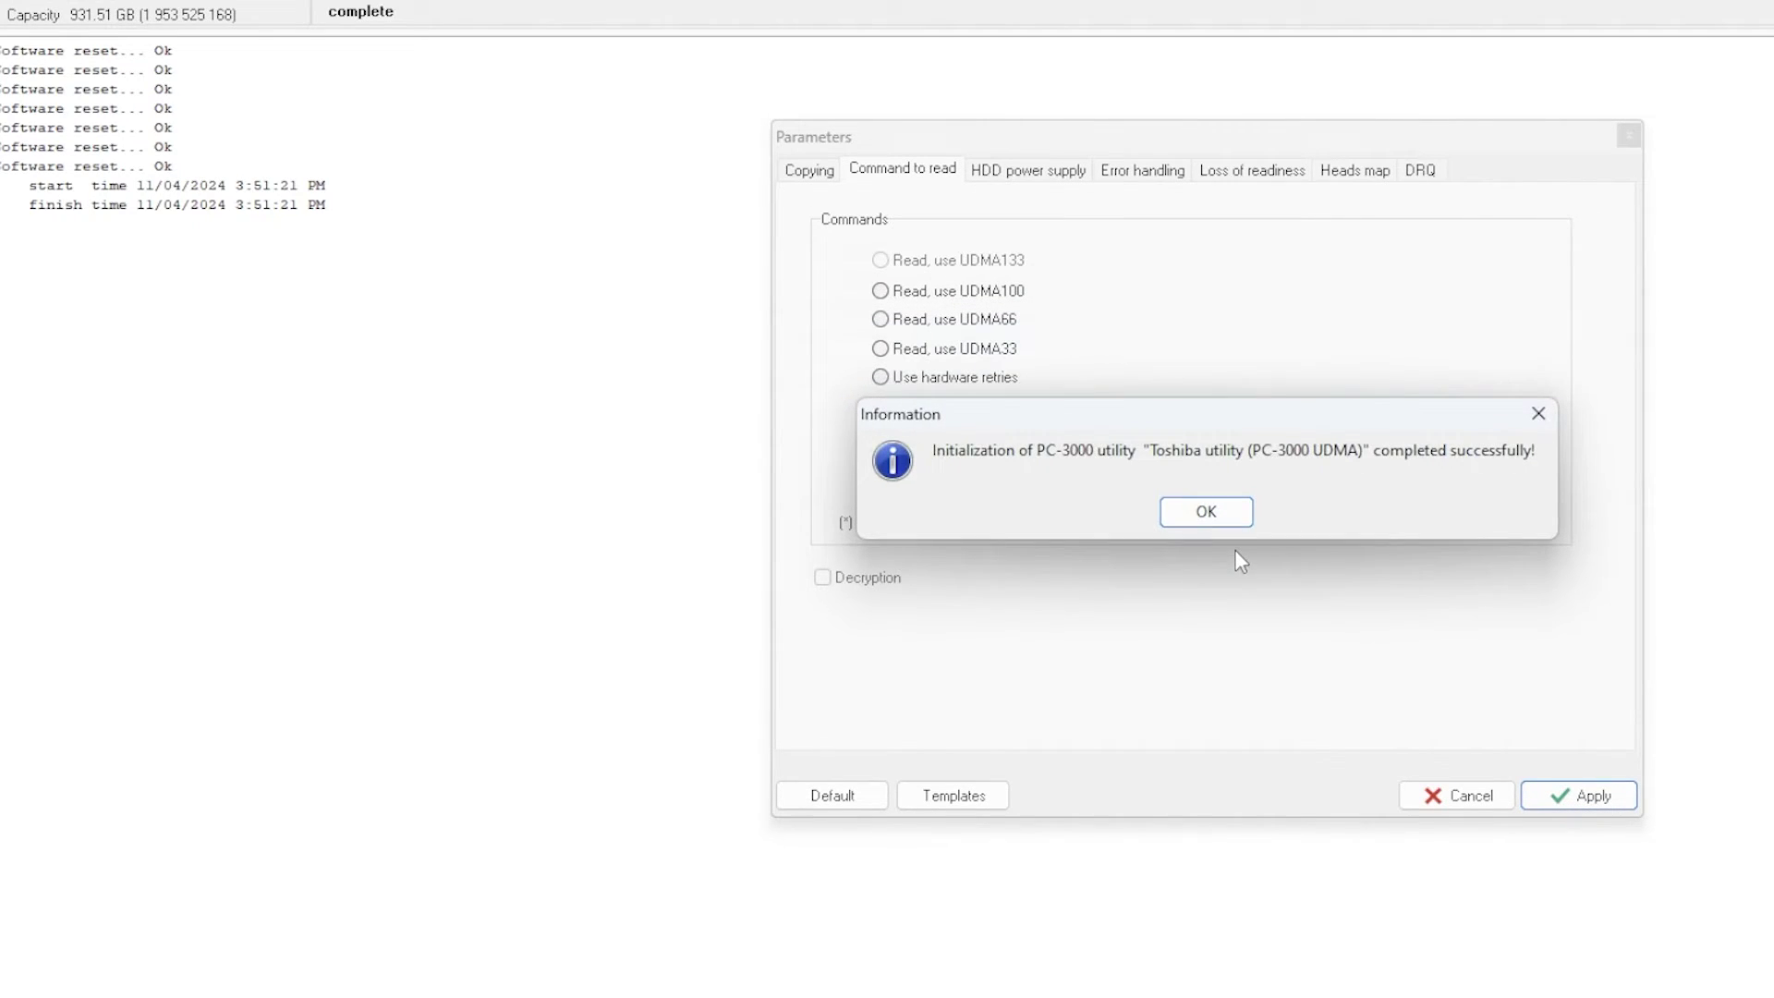
{"action": "left_click", "coordinate": [1227, 514]}
{"action": "left_click", "coordinate": [1591, 796]}
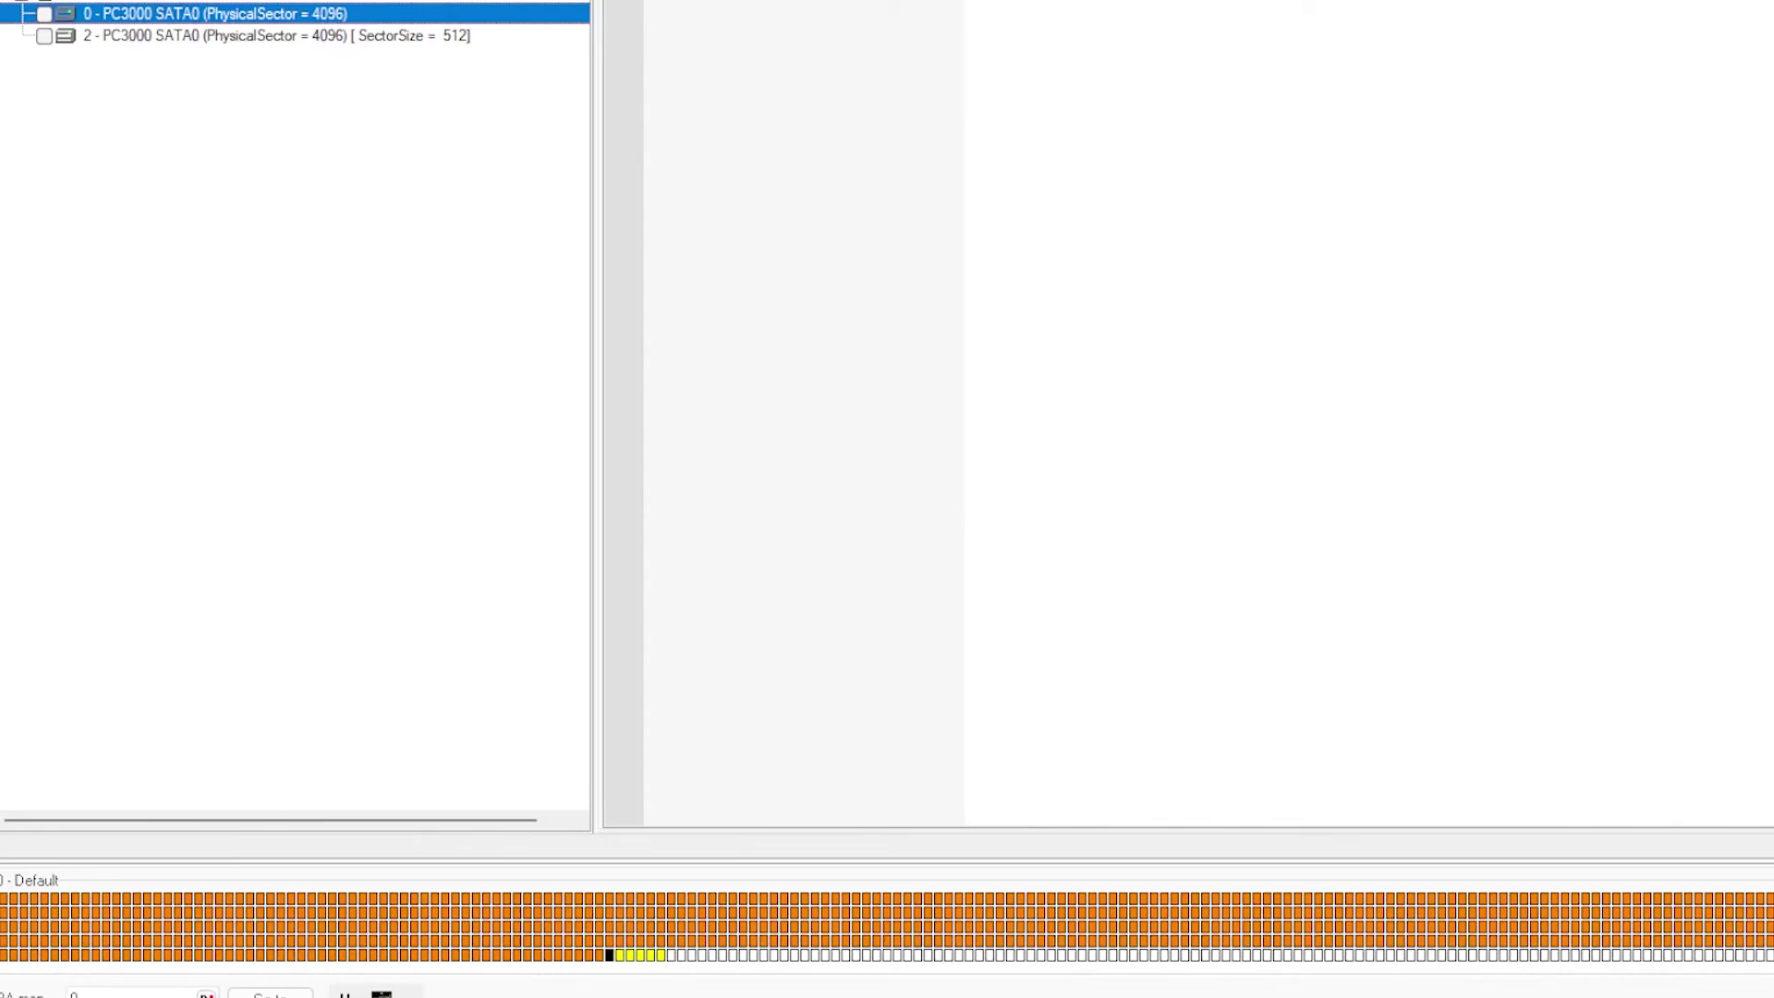
Step: Refresh the second drive's partitions and expand partition 1 [07] to reveal the NTFS volume
{"action": "right_click", "coordinate": [186, 38]}
{"action": "left_click", "coordinate": [301, 63]}
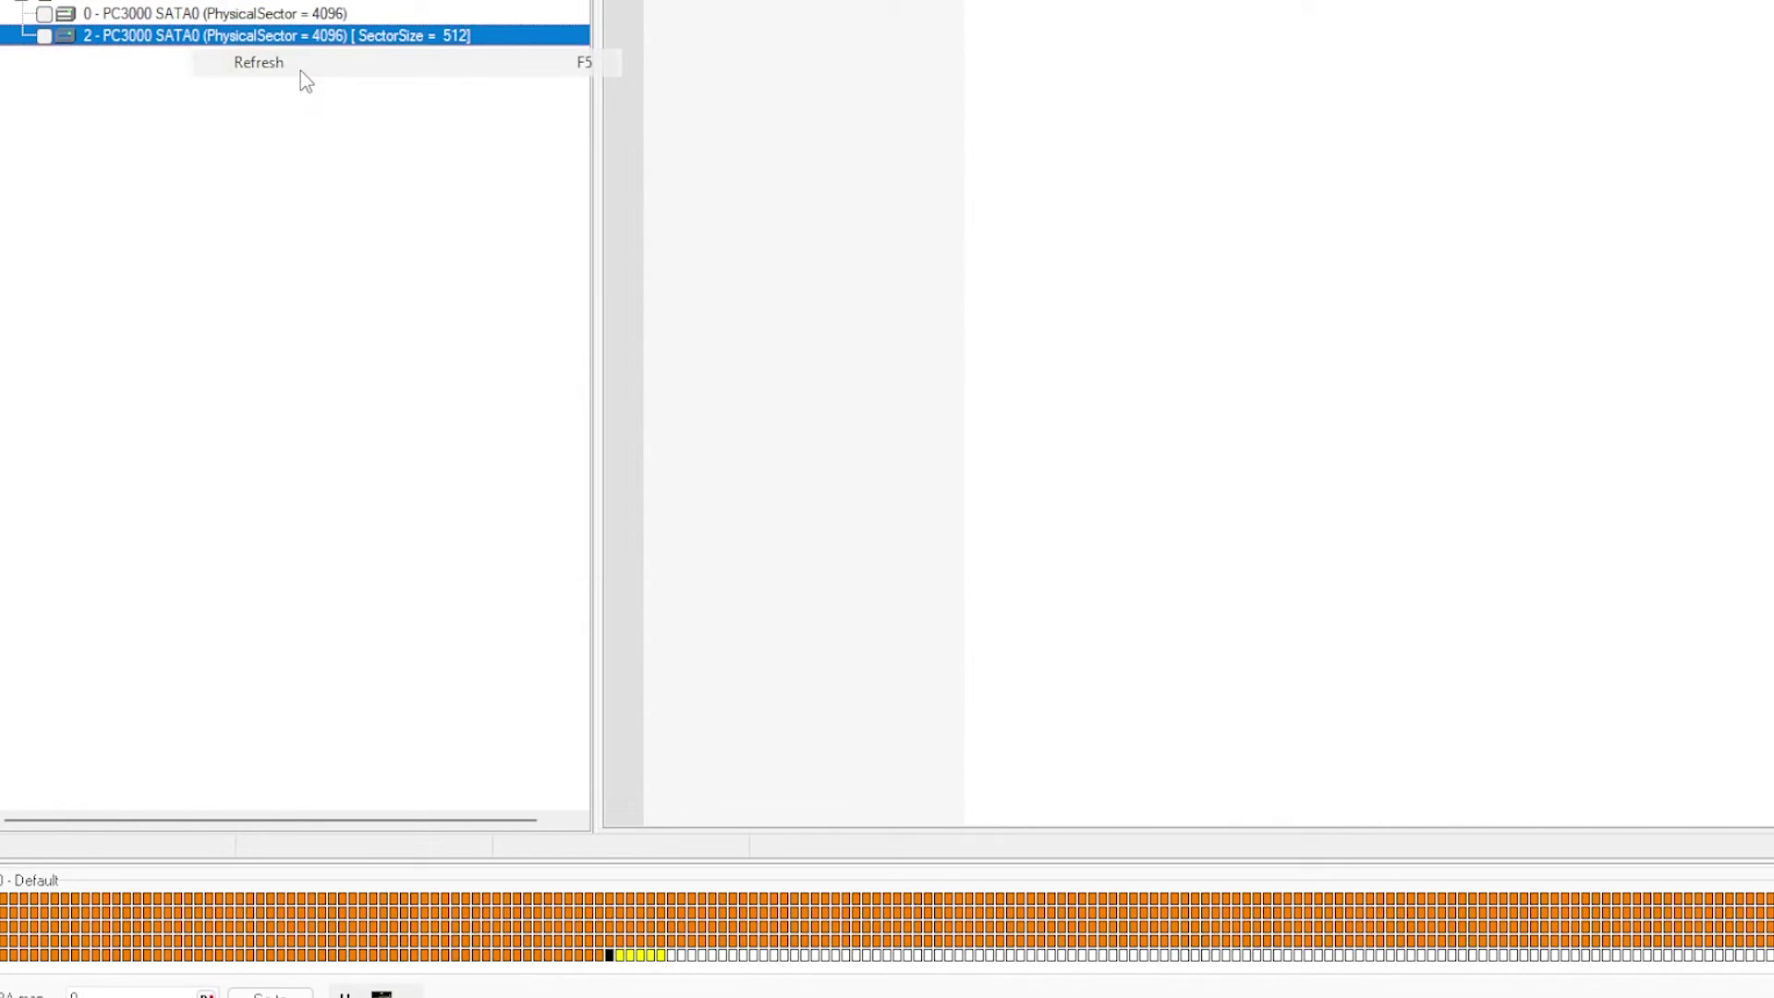
{"action": "double_click", "coordinate": [215, 39]}
{"action": "double_click", "coordinate": [130, 61]}
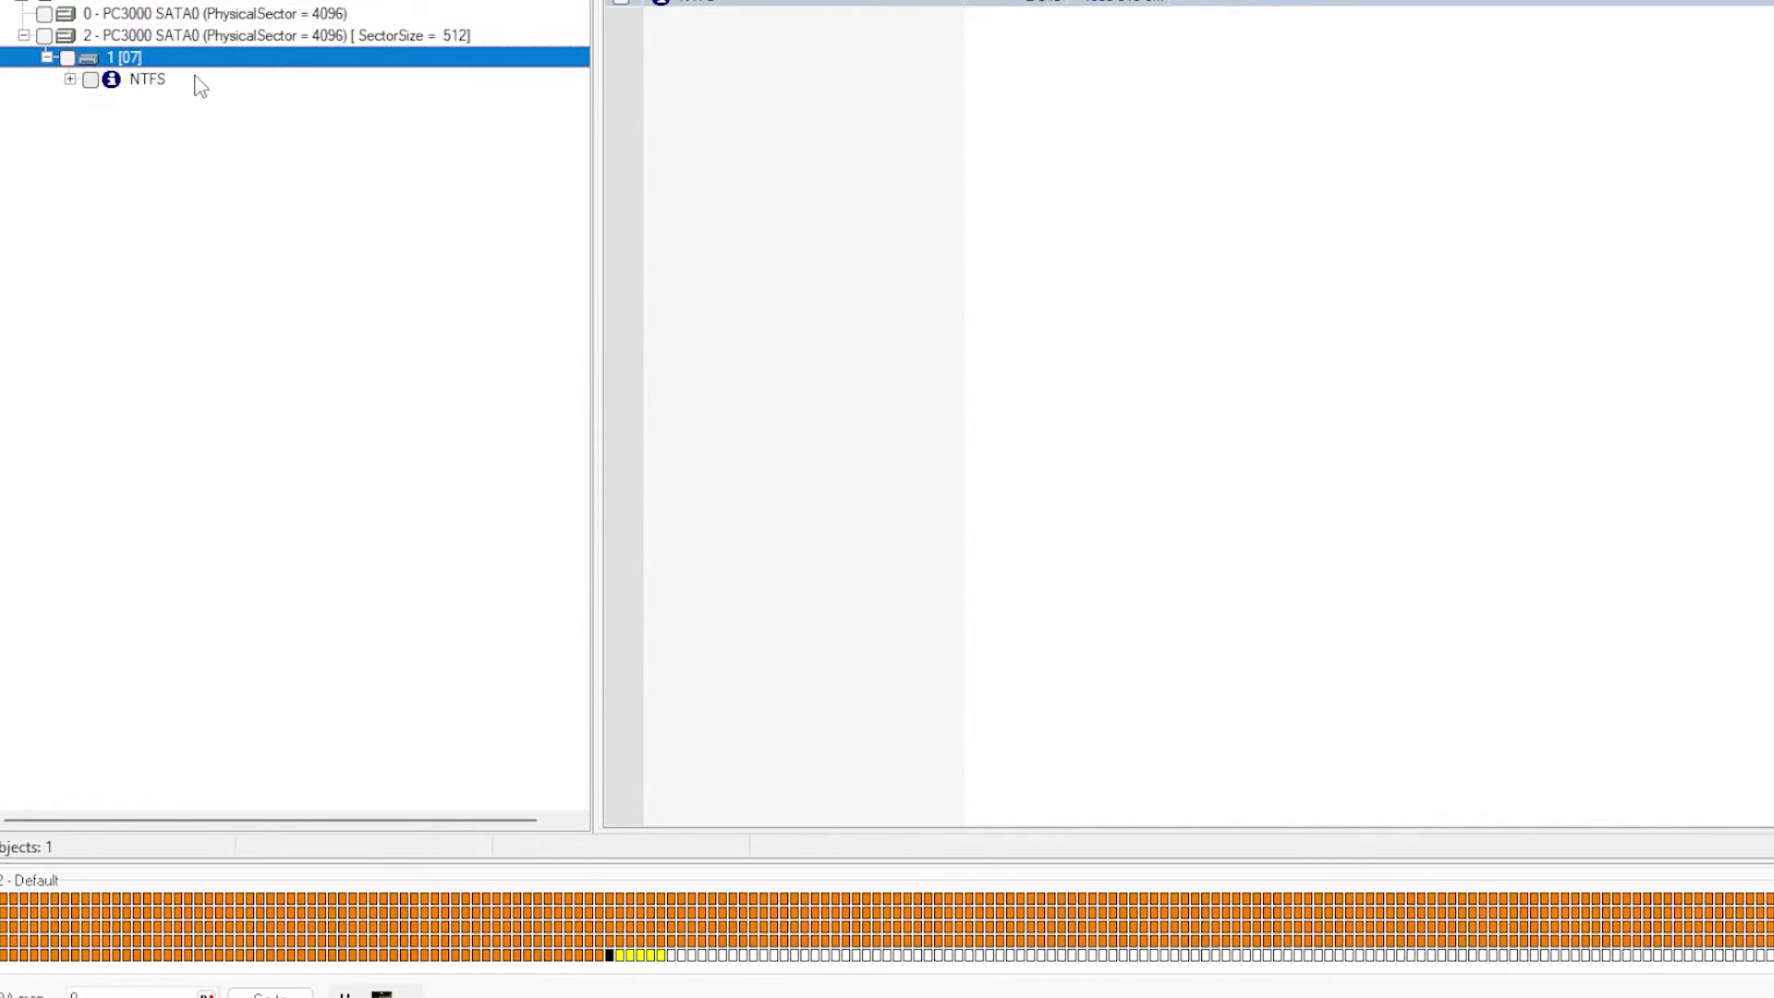
{"action": "left_click", "coordinate": [155, 85]}
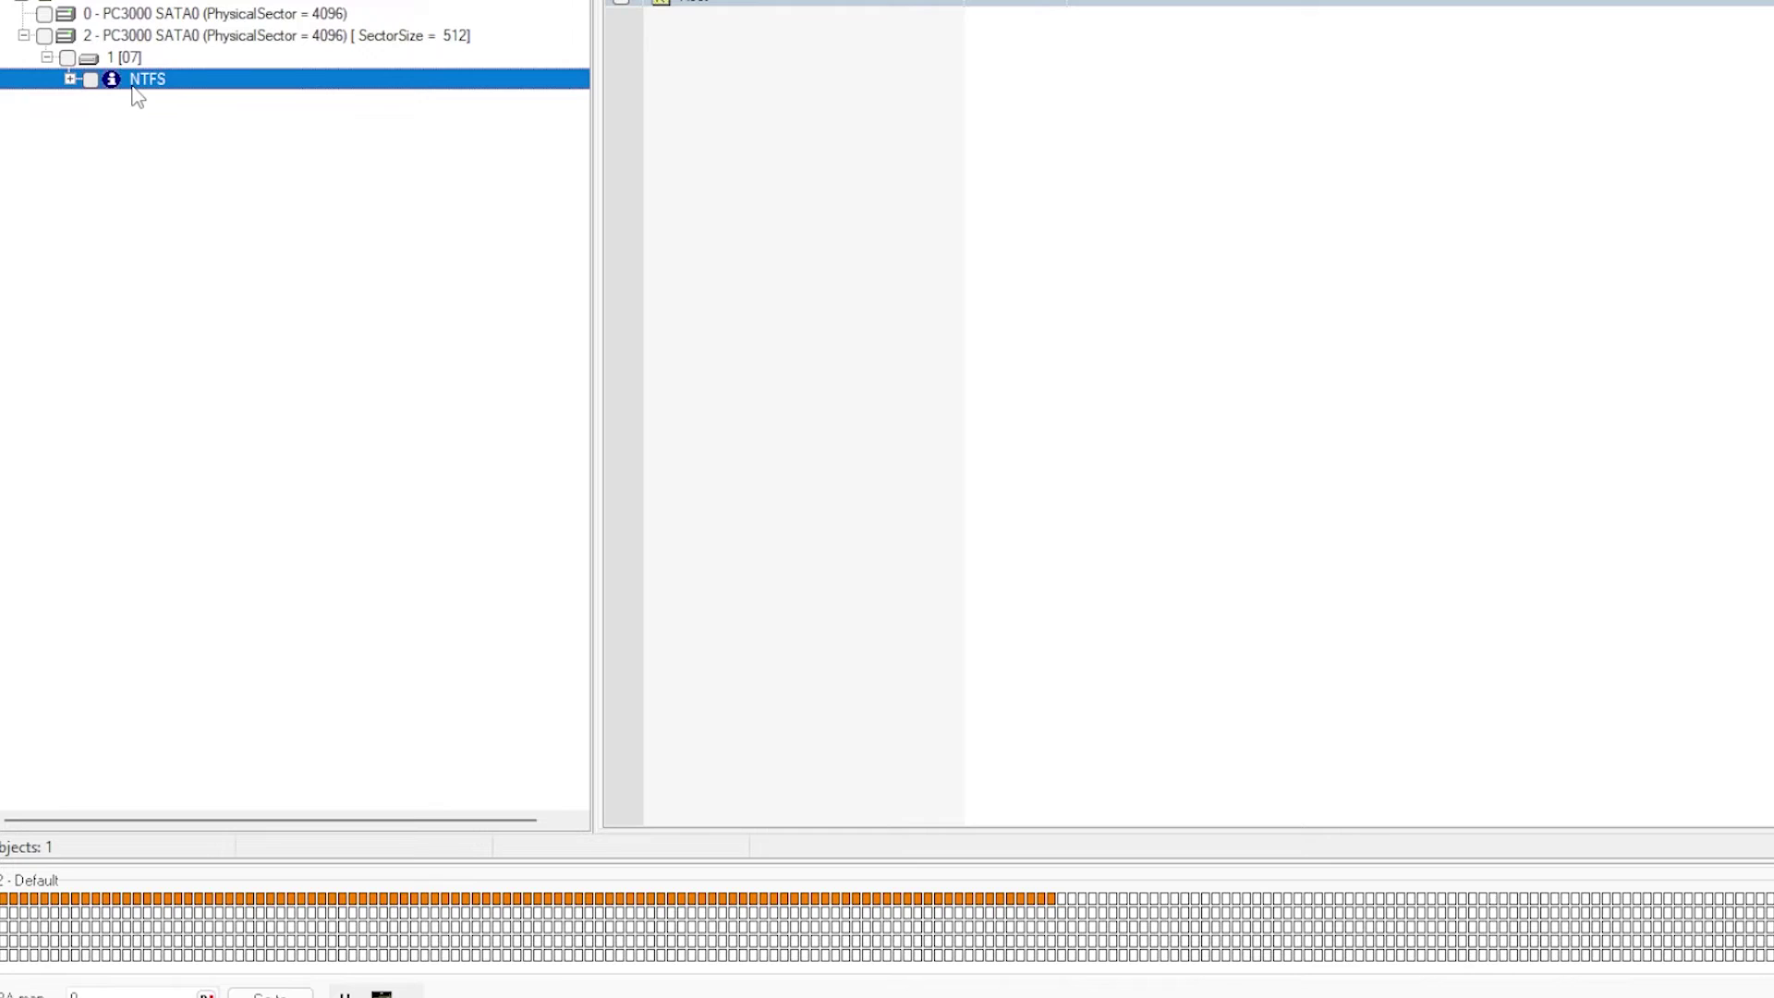
Step: Expand the NTFS volume to its Root folder and bring up the volume's actions menu
{"action": "double_click", "coordinate": [121, 81]}
{"action": "left_click", "coordinate": [157, 103]}
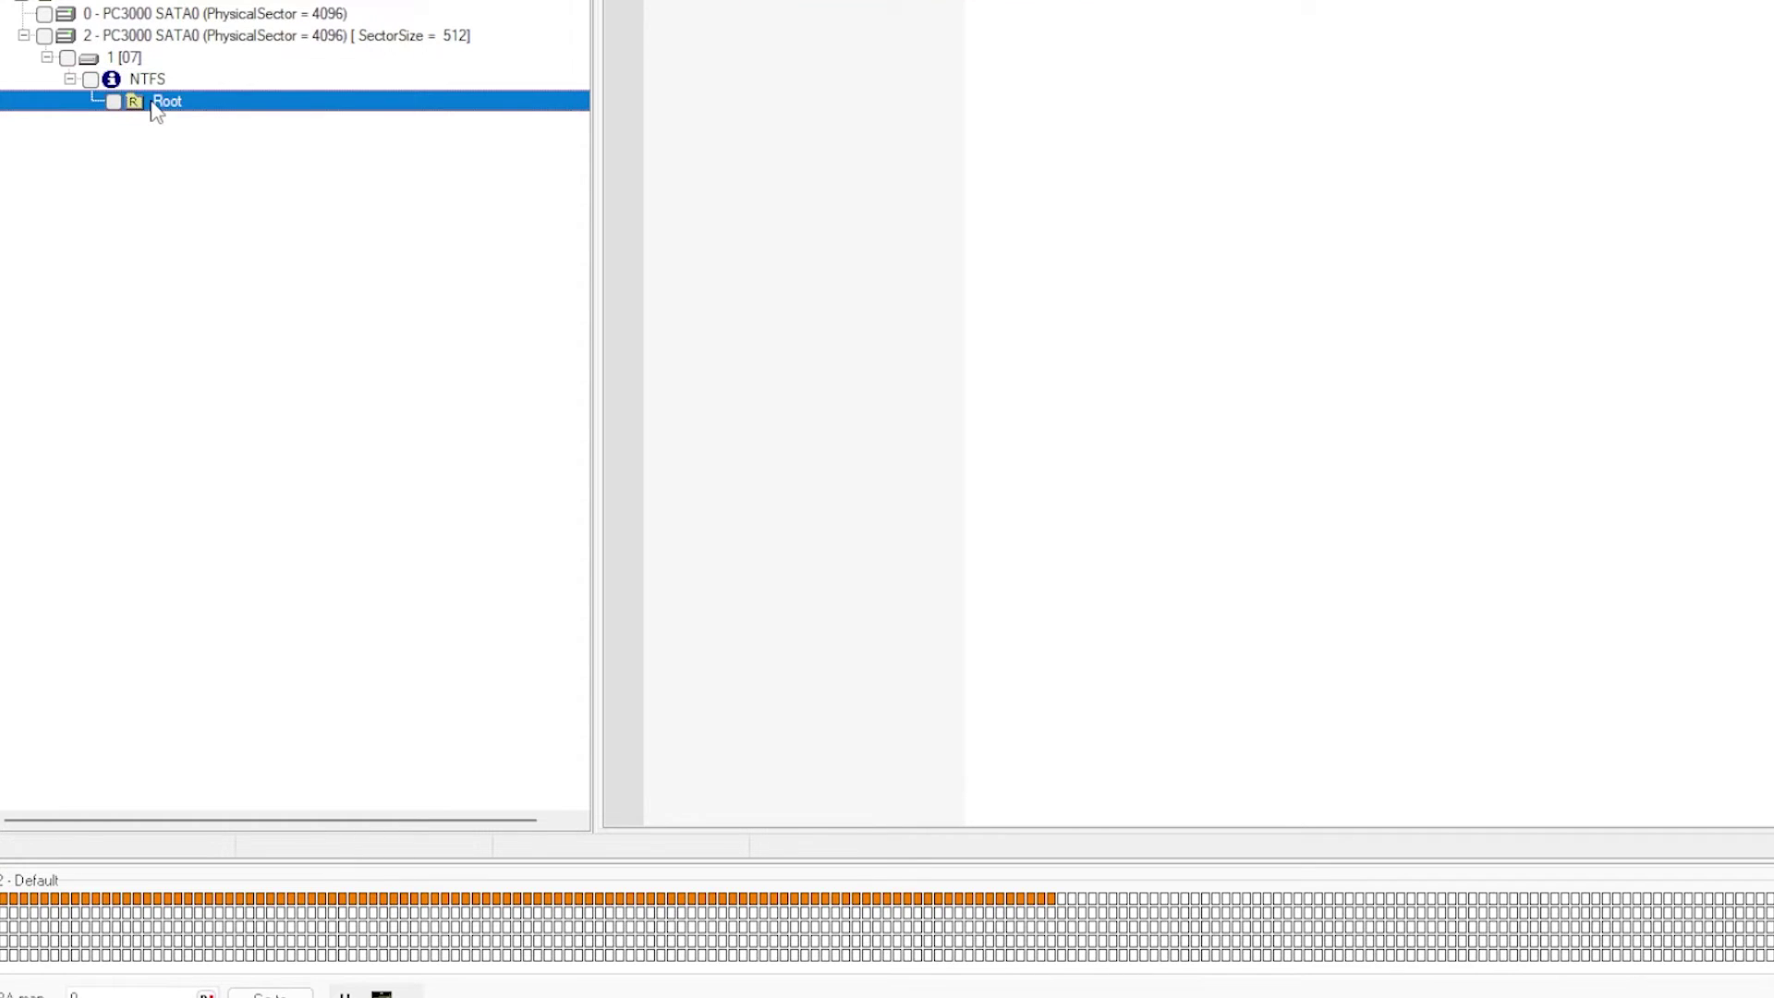
{"action": "left_click", "coordinate": [148, 80]}
{"action": "right_click", "coordinate": [148, 83]}
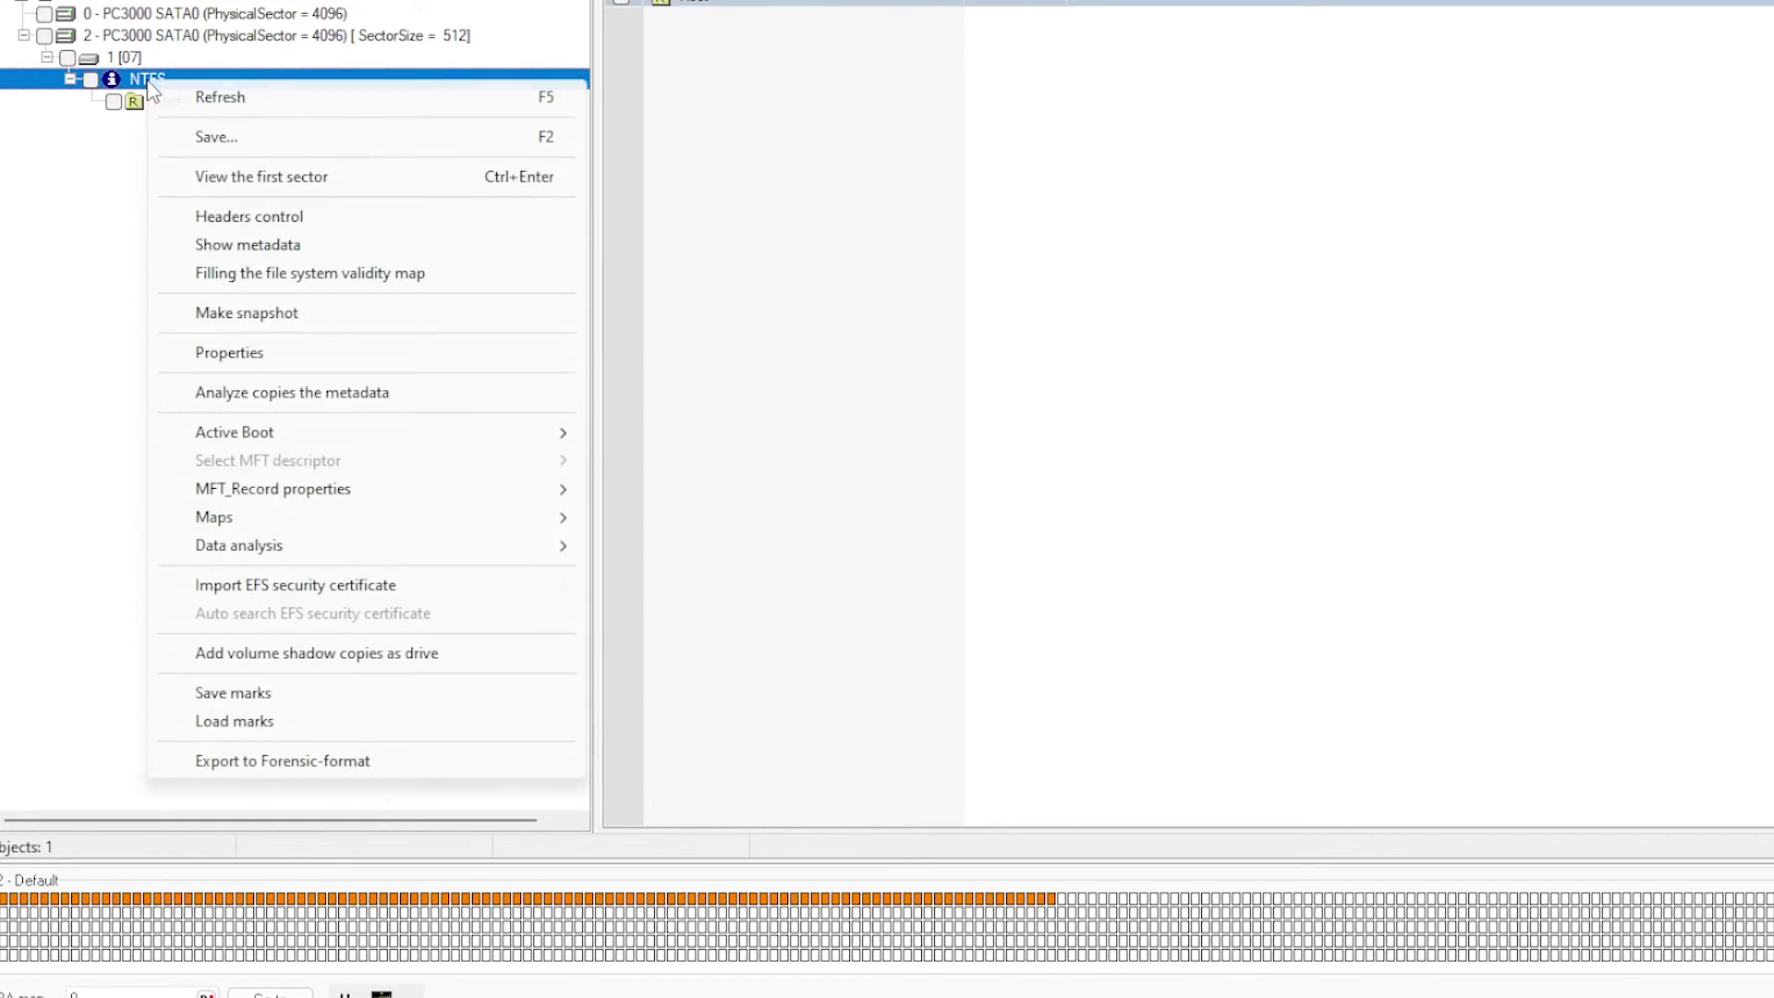
{"action": "left_click", "coordinate": [148, 15]}
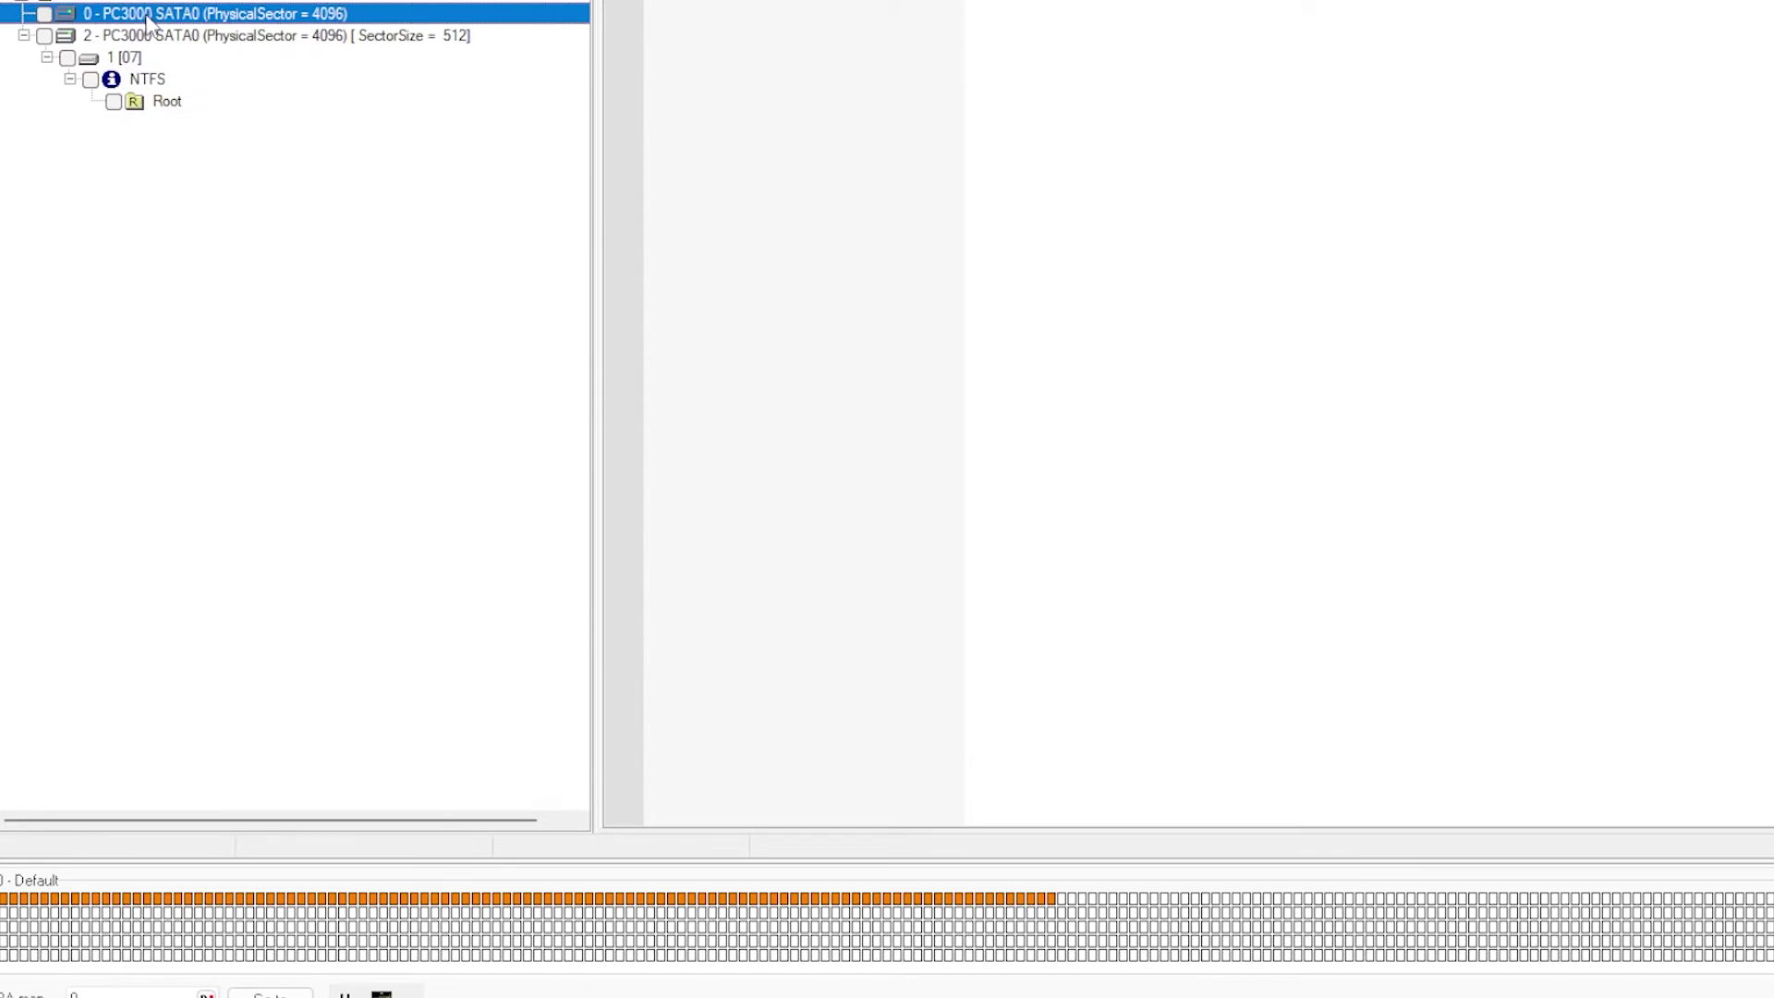
{"action": "right_click", "coordinate": [141, 81]}
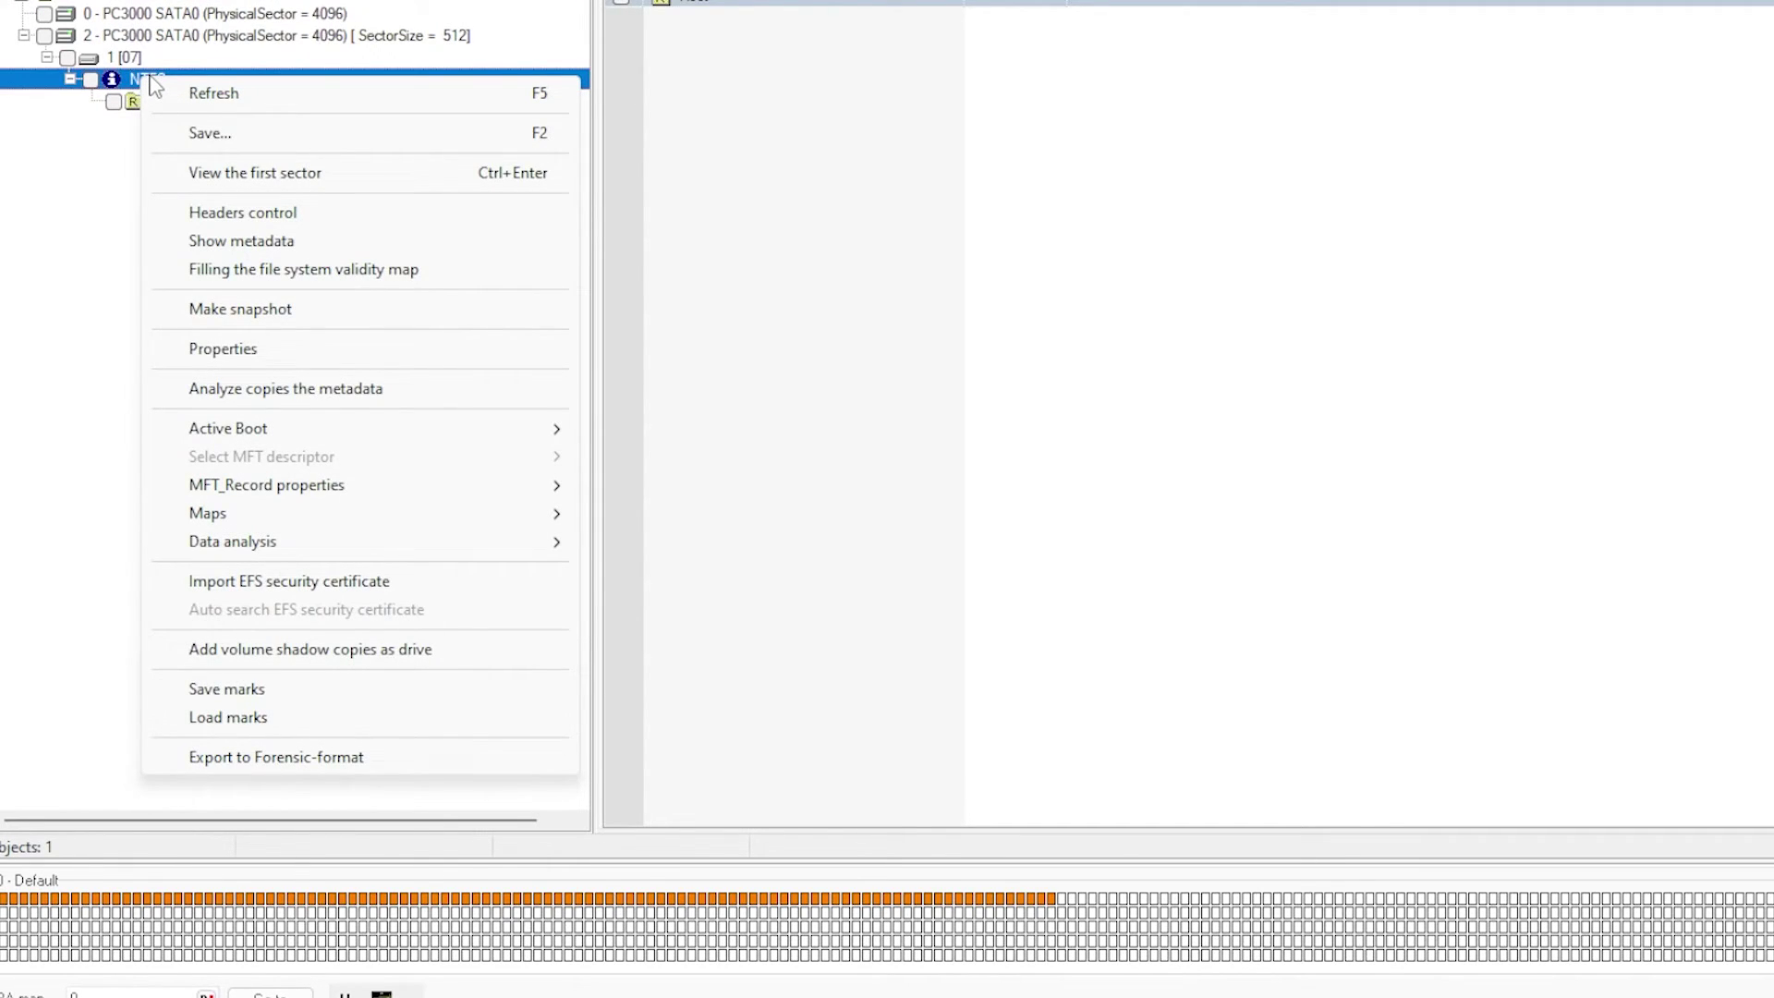
Step: Start Scan MFT on the NTFS volume and let it run until folder mapping begins
{"action": "mouse_move", "coordinate": [364, 546]}
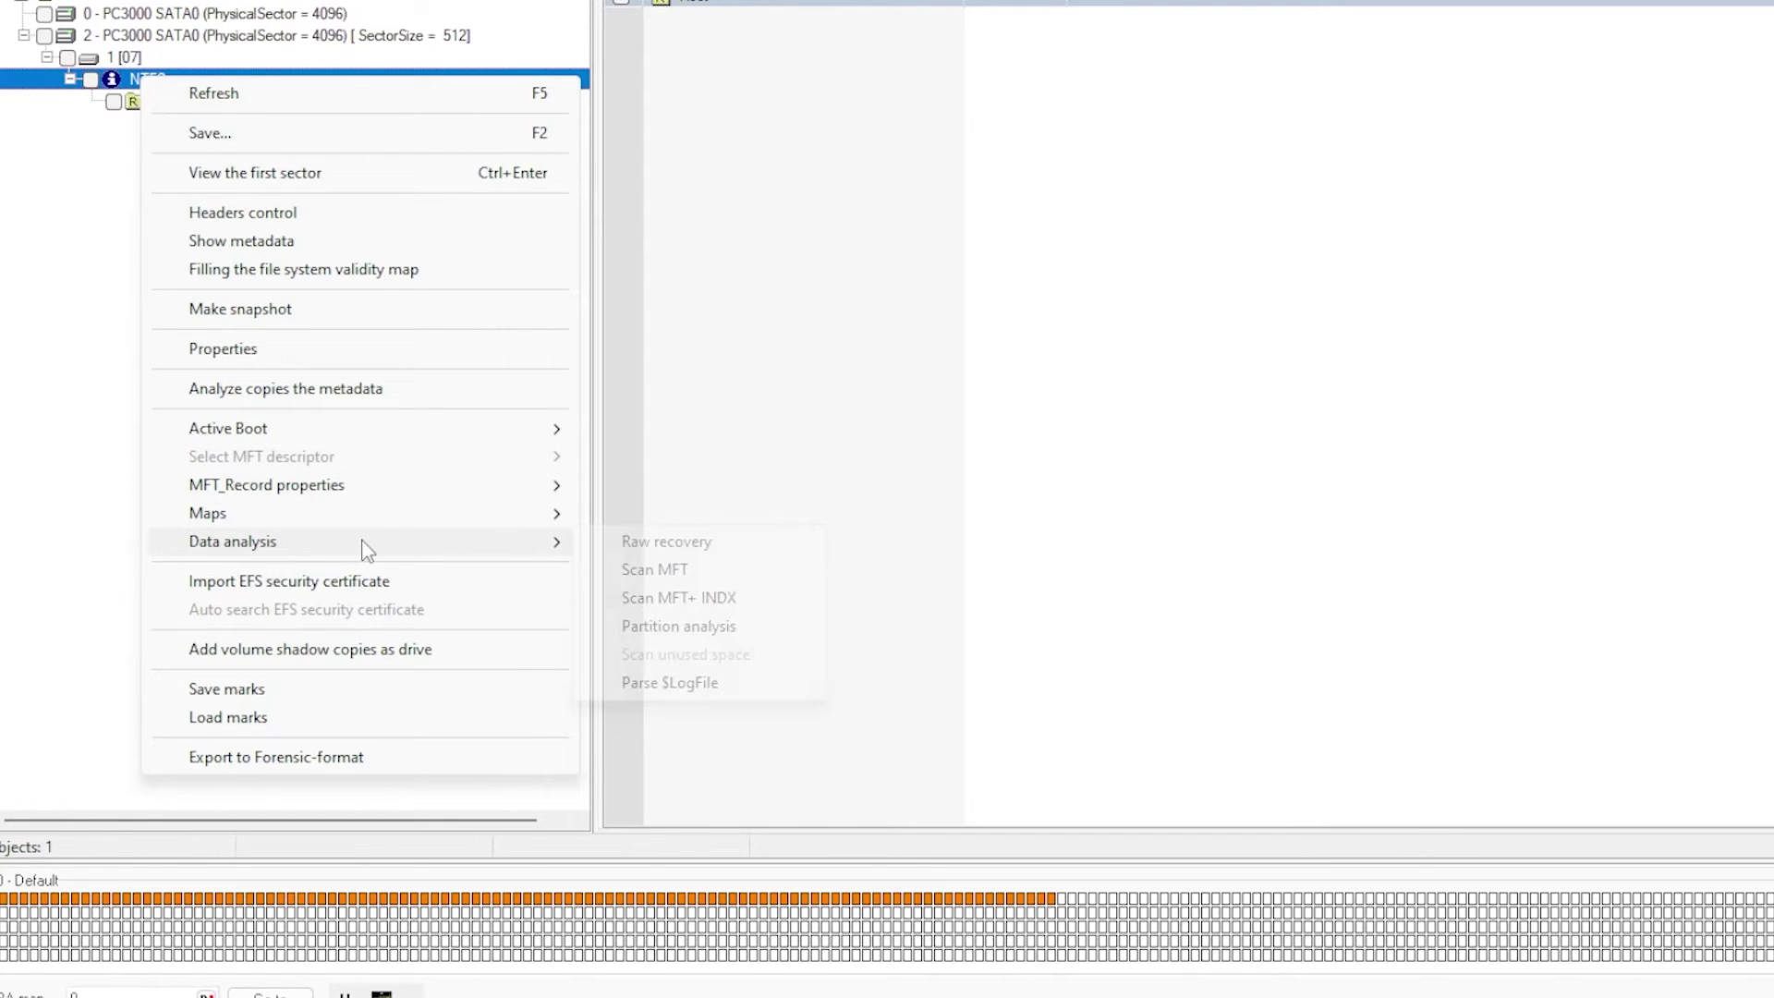
{"action": "left_click", "coordinate": [724, 572]}
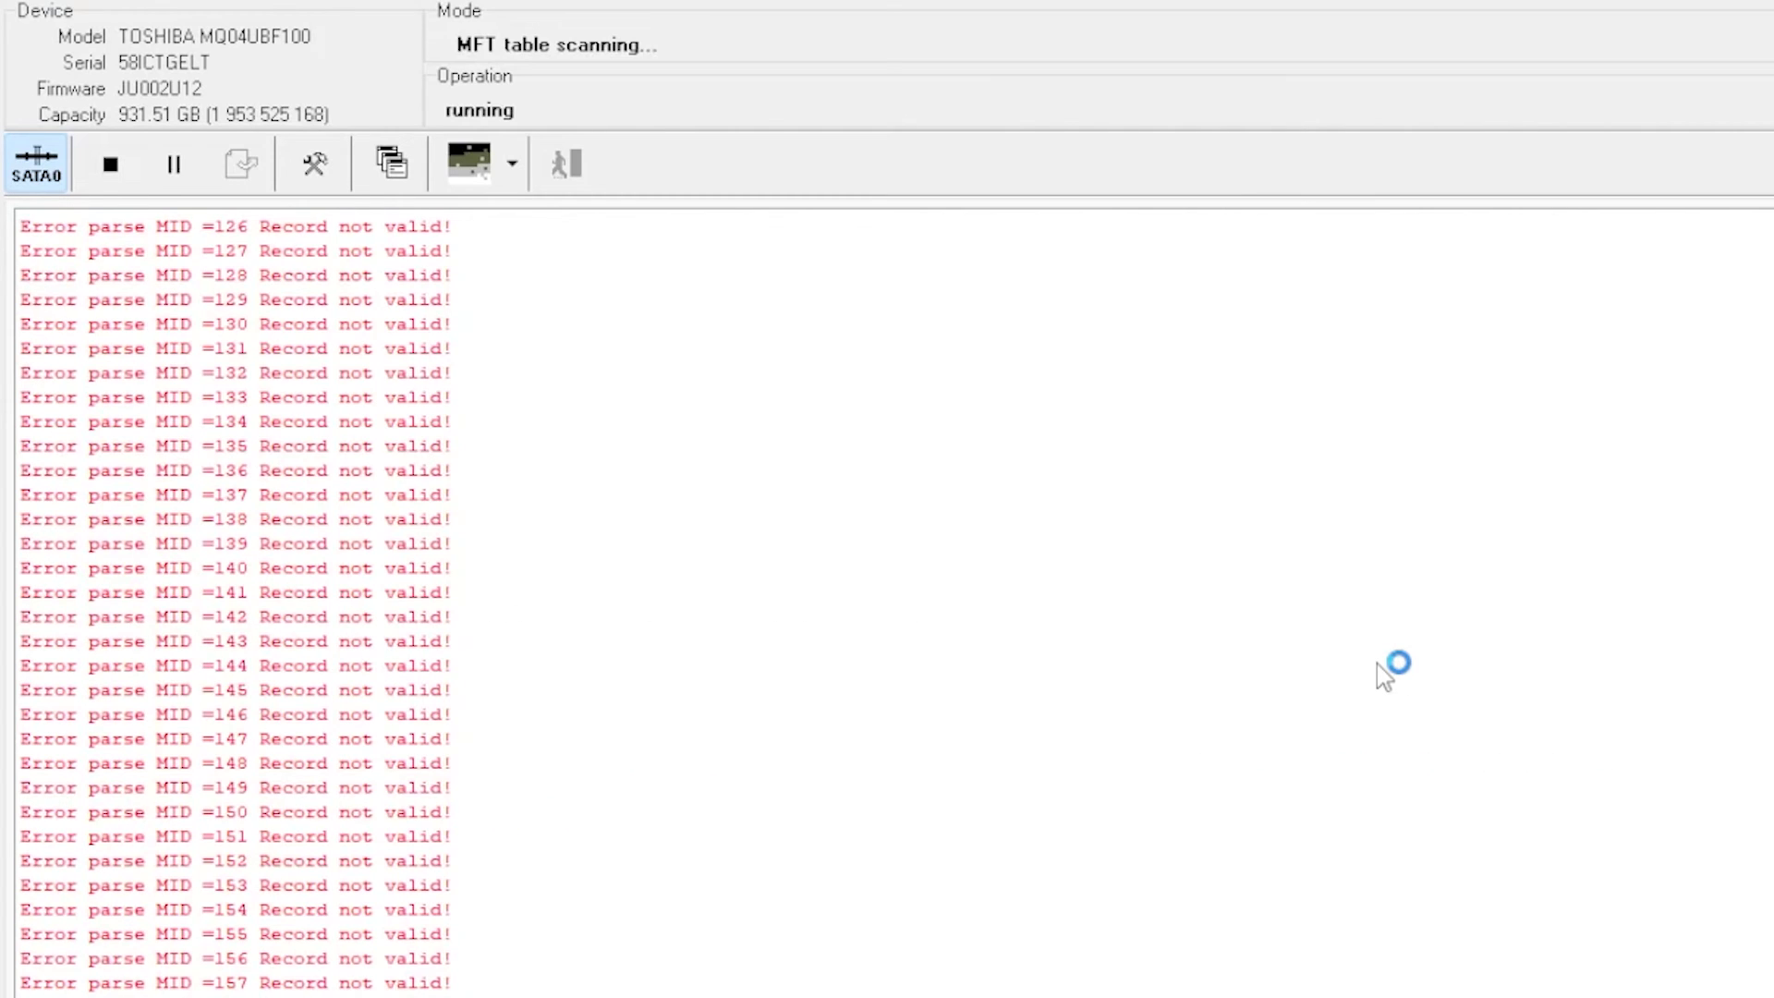